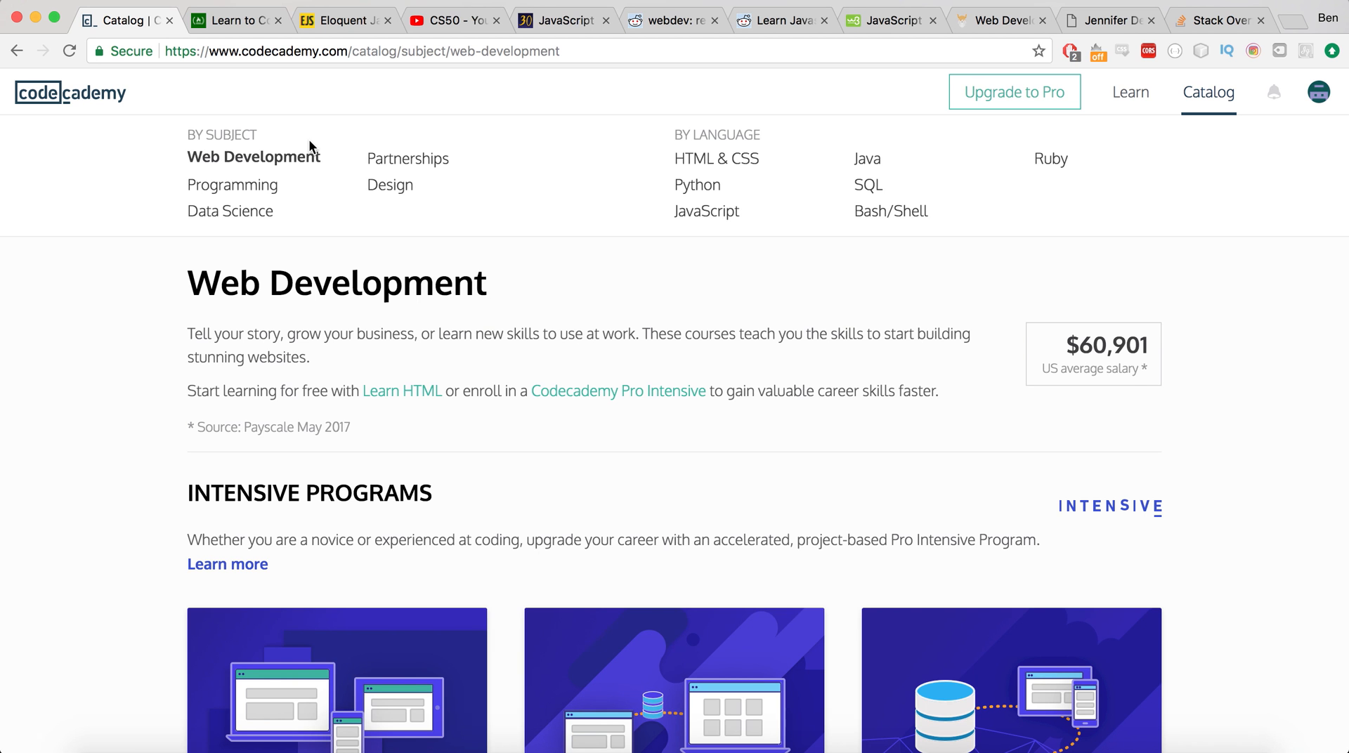
scroll(309, 139, "down", 5)
scroll(211, 316, "down", 5)
scroll(150, 450, "down", 4)
scroll(150, 450, "down", 3)
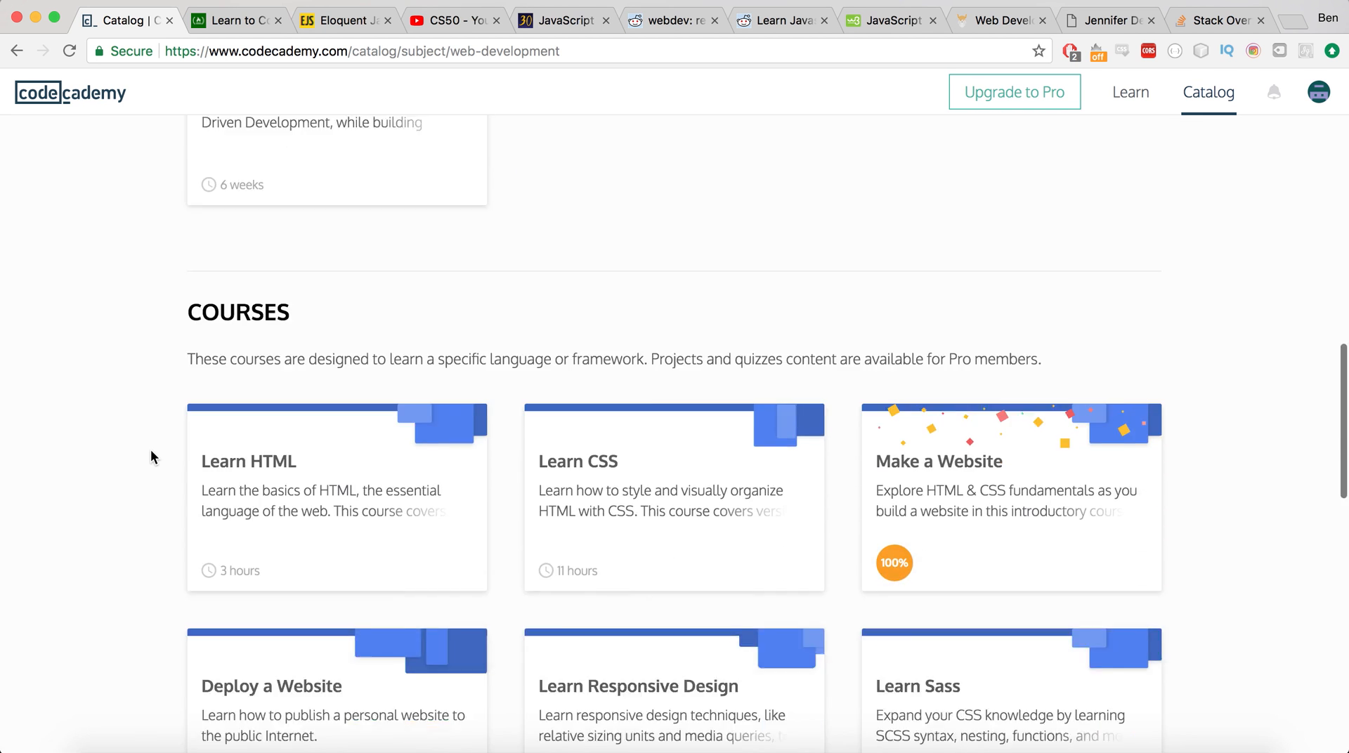
scroll(151, 449, "down", 3)
scroll(151, 449, "down", 2)
scroll(150, 450, "down", 1)
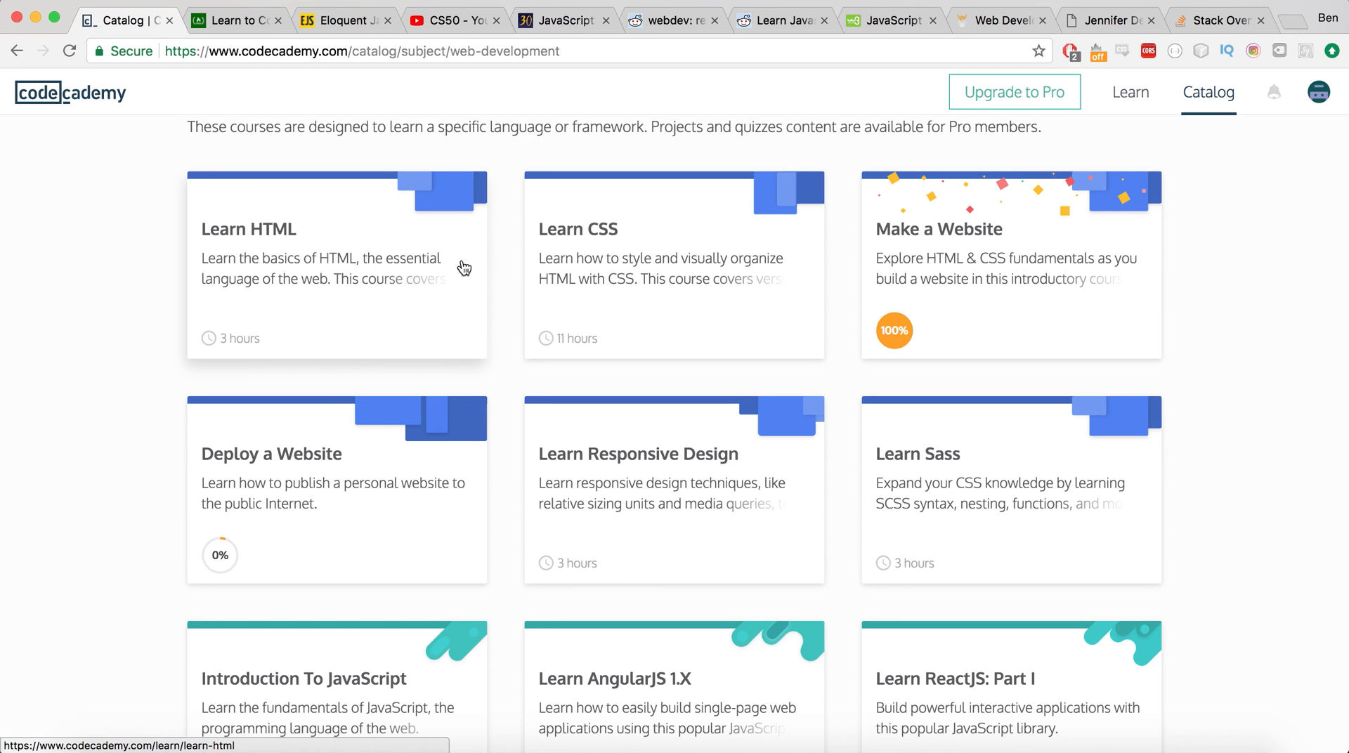
scroll(569, 263, "down", 2)
scroll(485, 356, "down", 3)
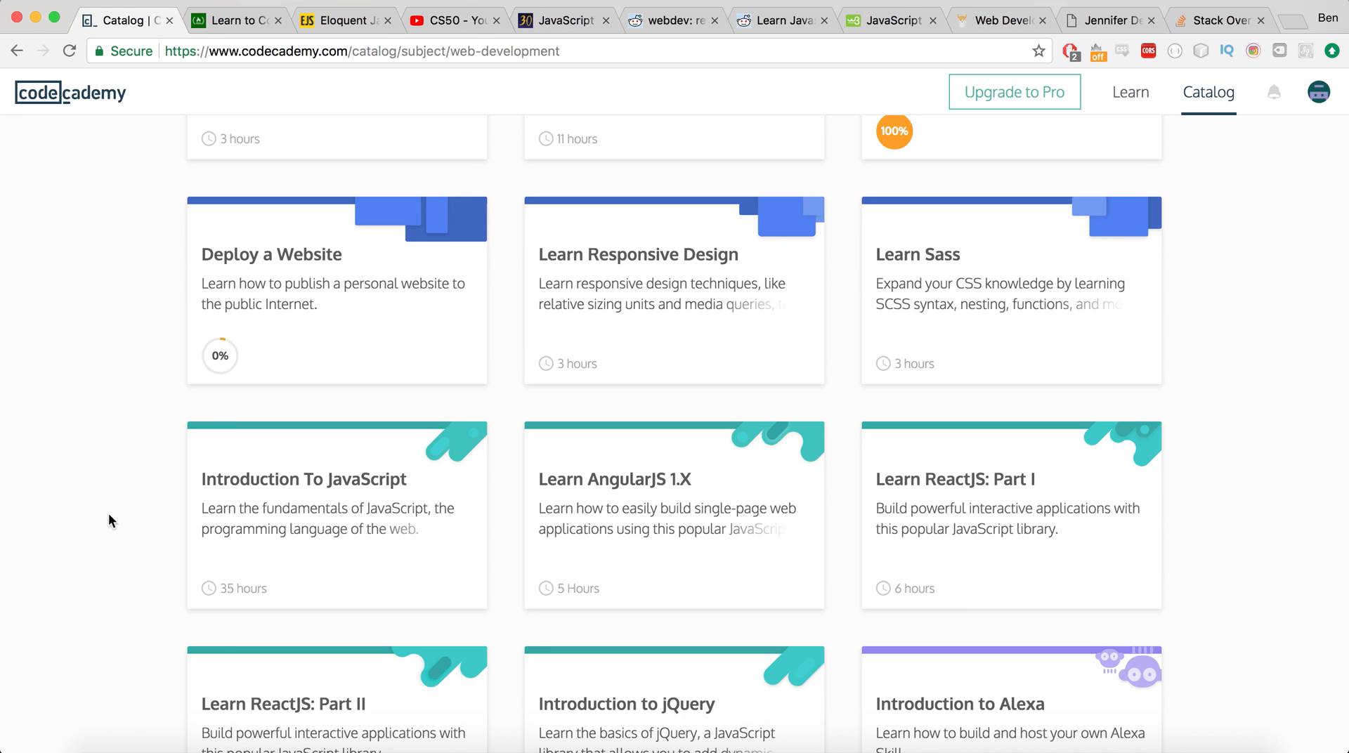
scroll(108, 513, "down", 4)
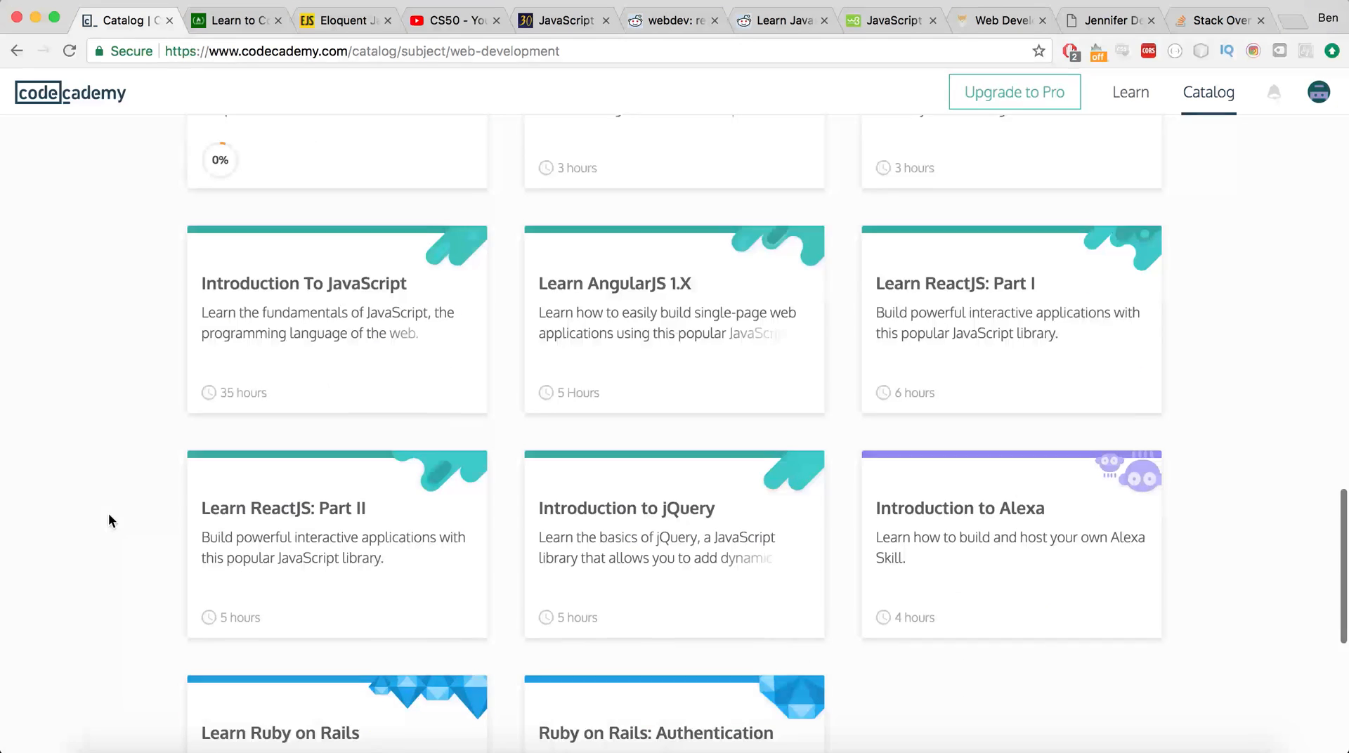
scroll(108, 514, "down", 3)
scroll(109, 514, "down", 1)
scroll(108, 514, "up", 3)
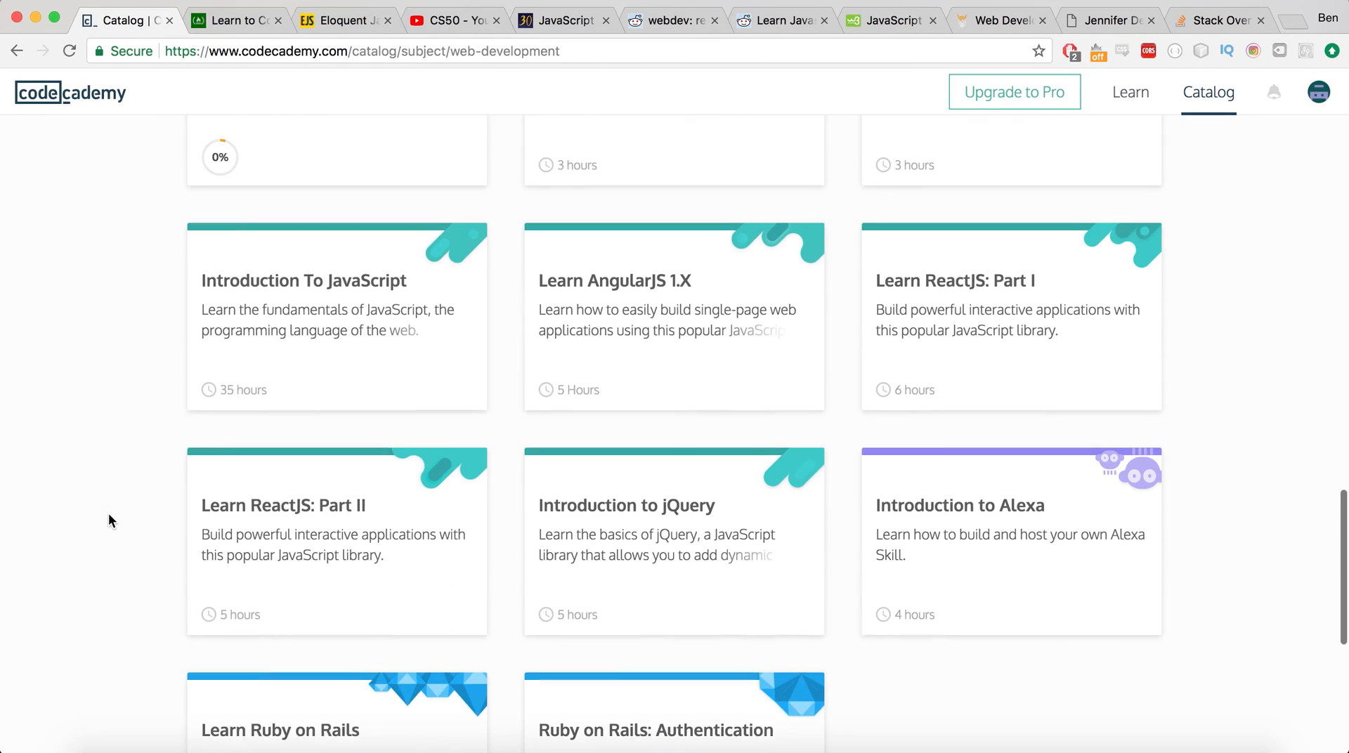
scroll(108, 514, "up", 1)
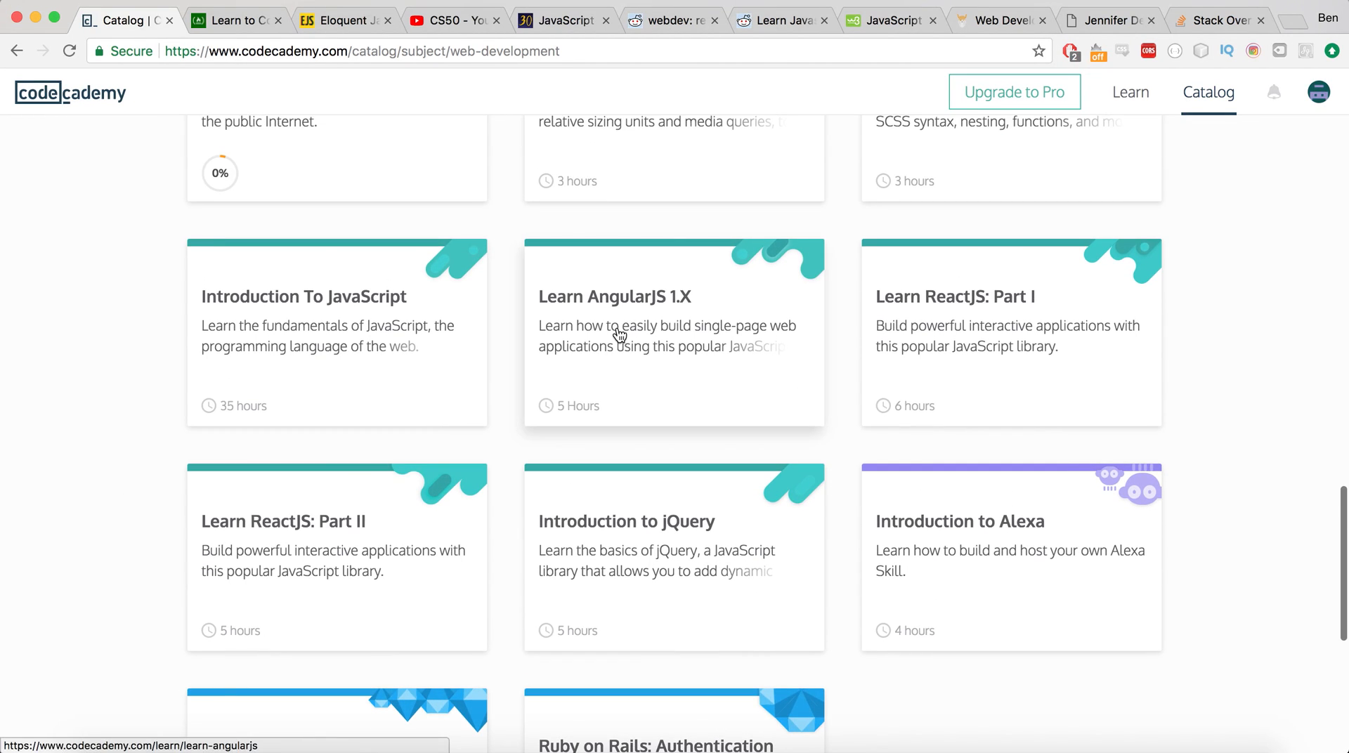
scroll(827, 435, "down", 1)
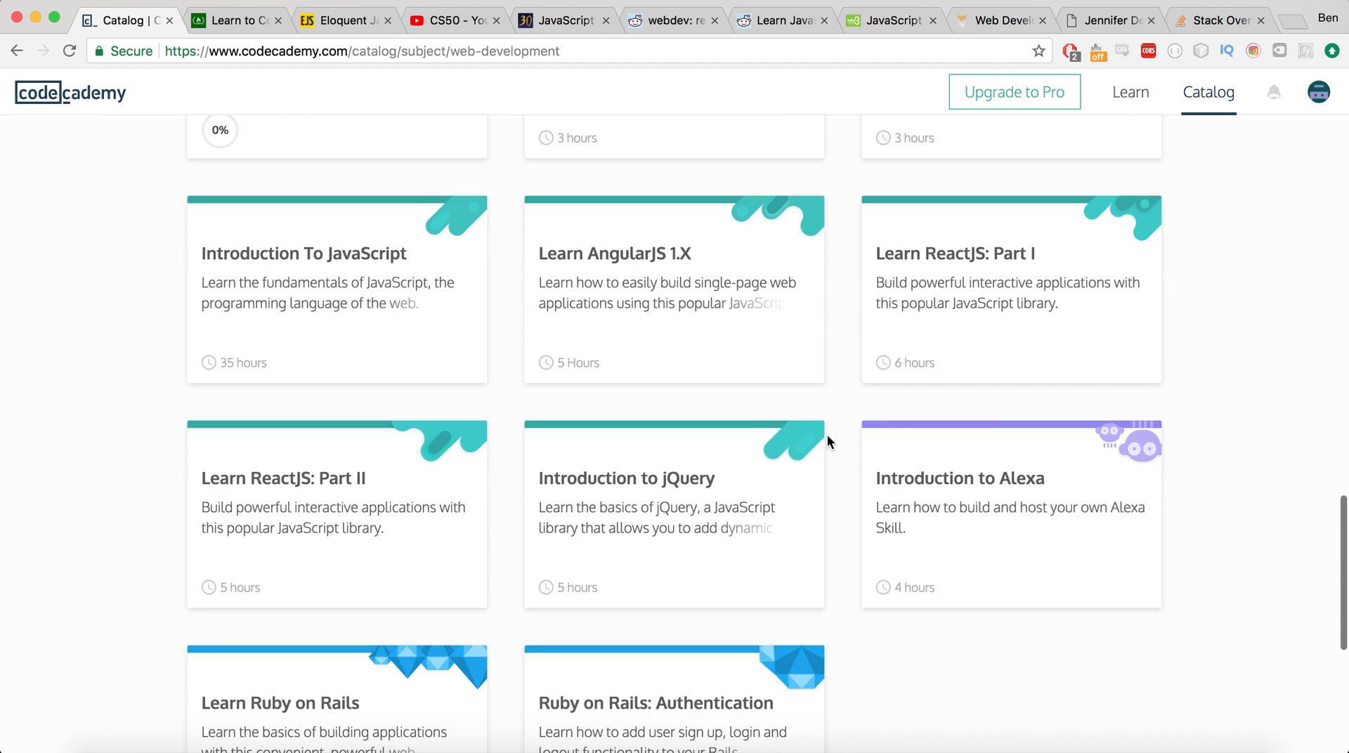
scroll(828, 435, "down", 2)
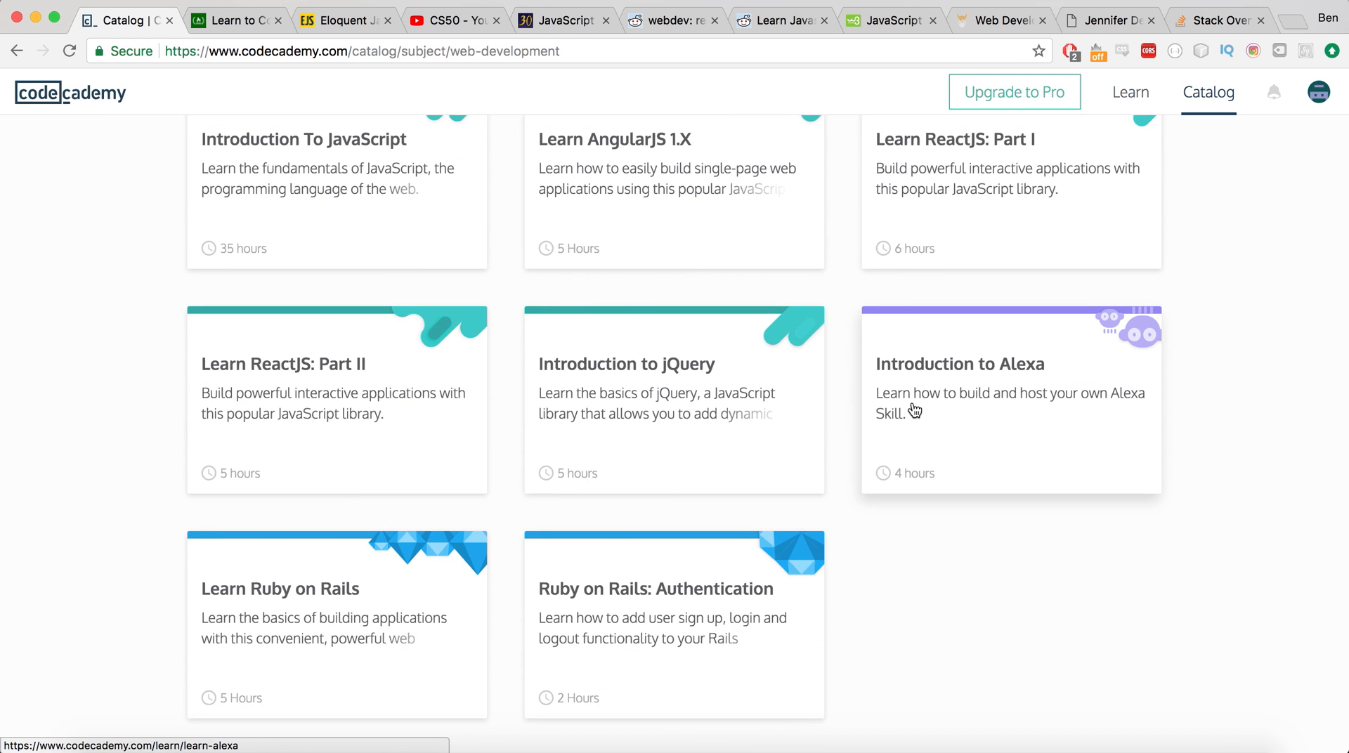
scroll(914, 411, "down", 1)
scroll(914, 411, "down", 5)
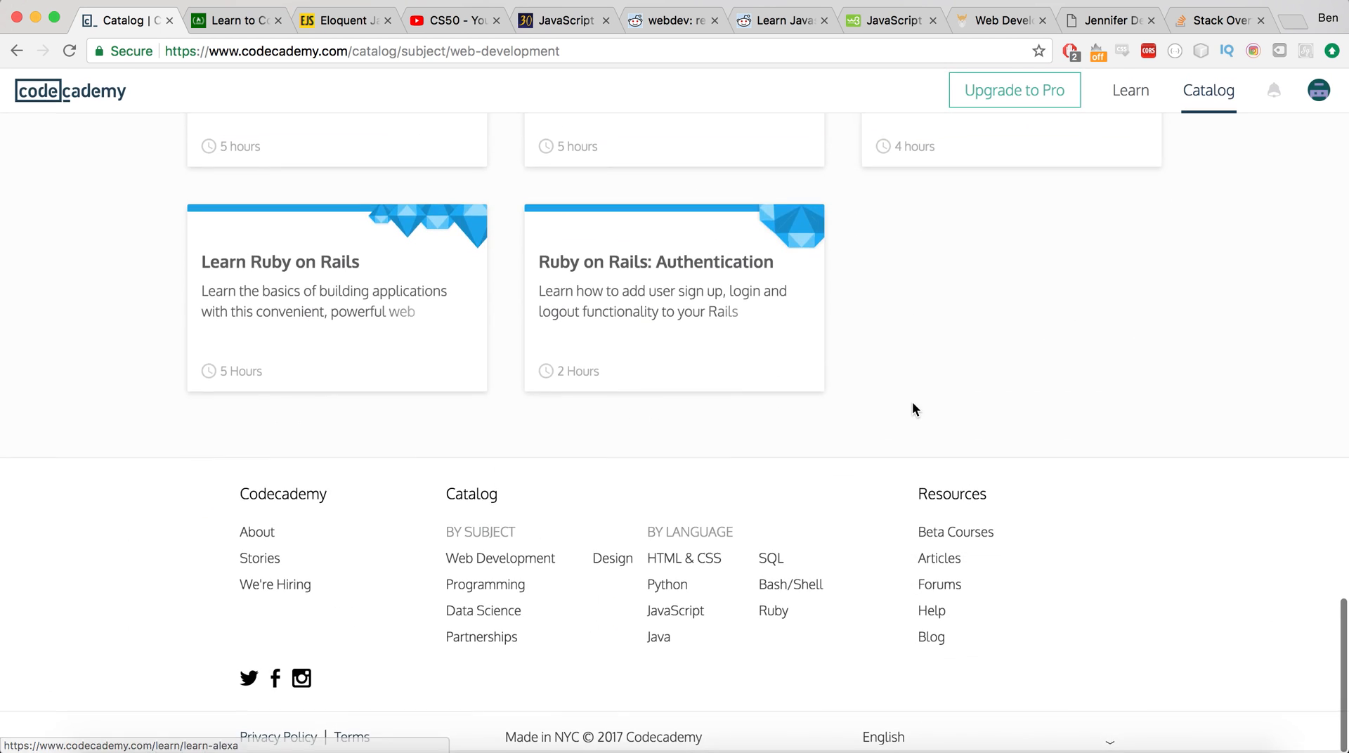
scroll(914, 411, "up", 10)
scroll(914, 410, "up", 5)
scroll(914, 411, "up", 3)
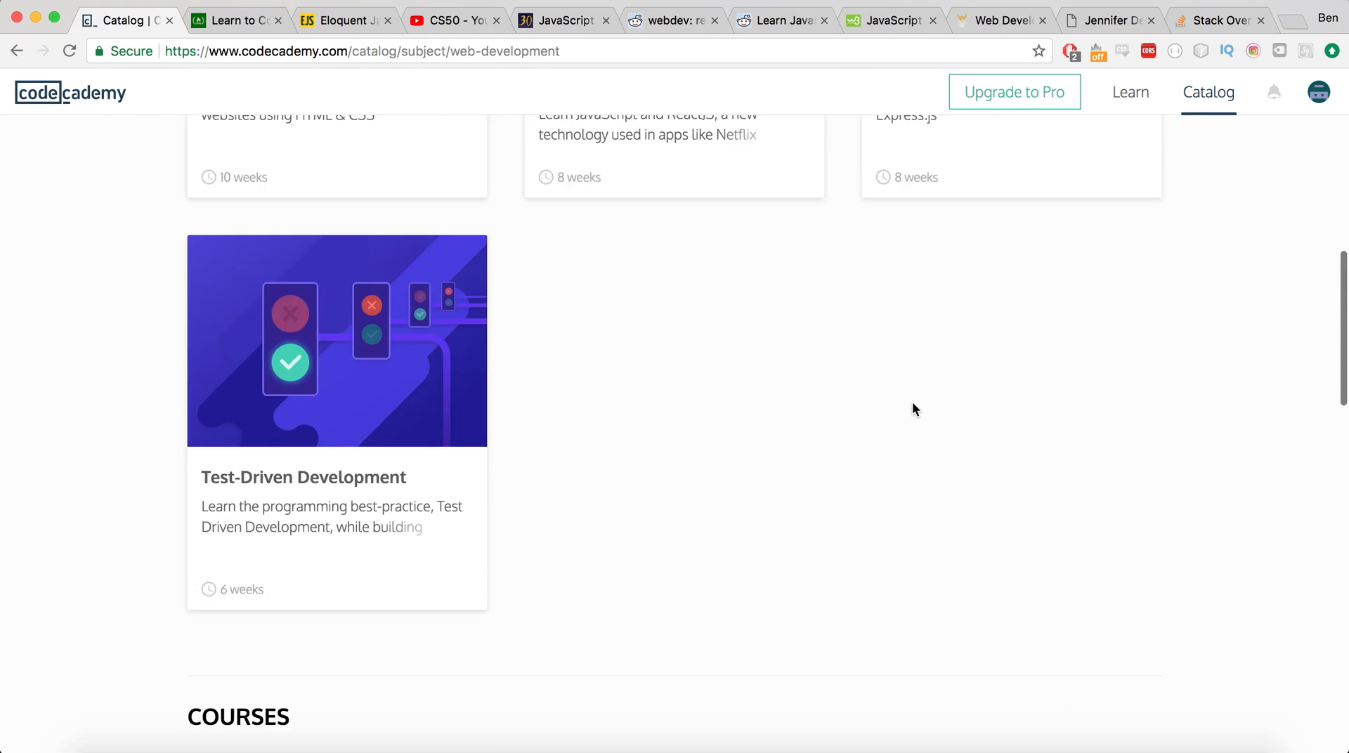
scroll(914, 411, "up", 8)
scroll(913, 410, "down", 1)
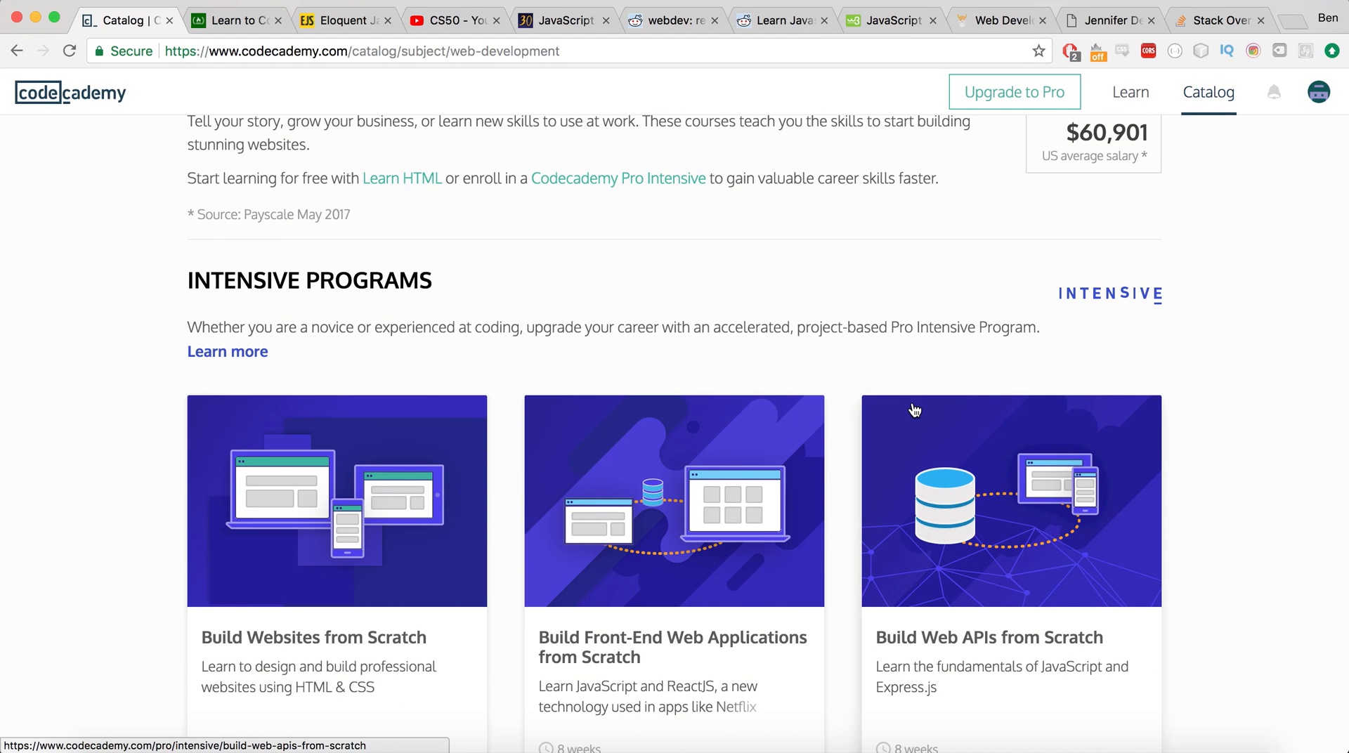
scroll(914, 410, "up", 5)
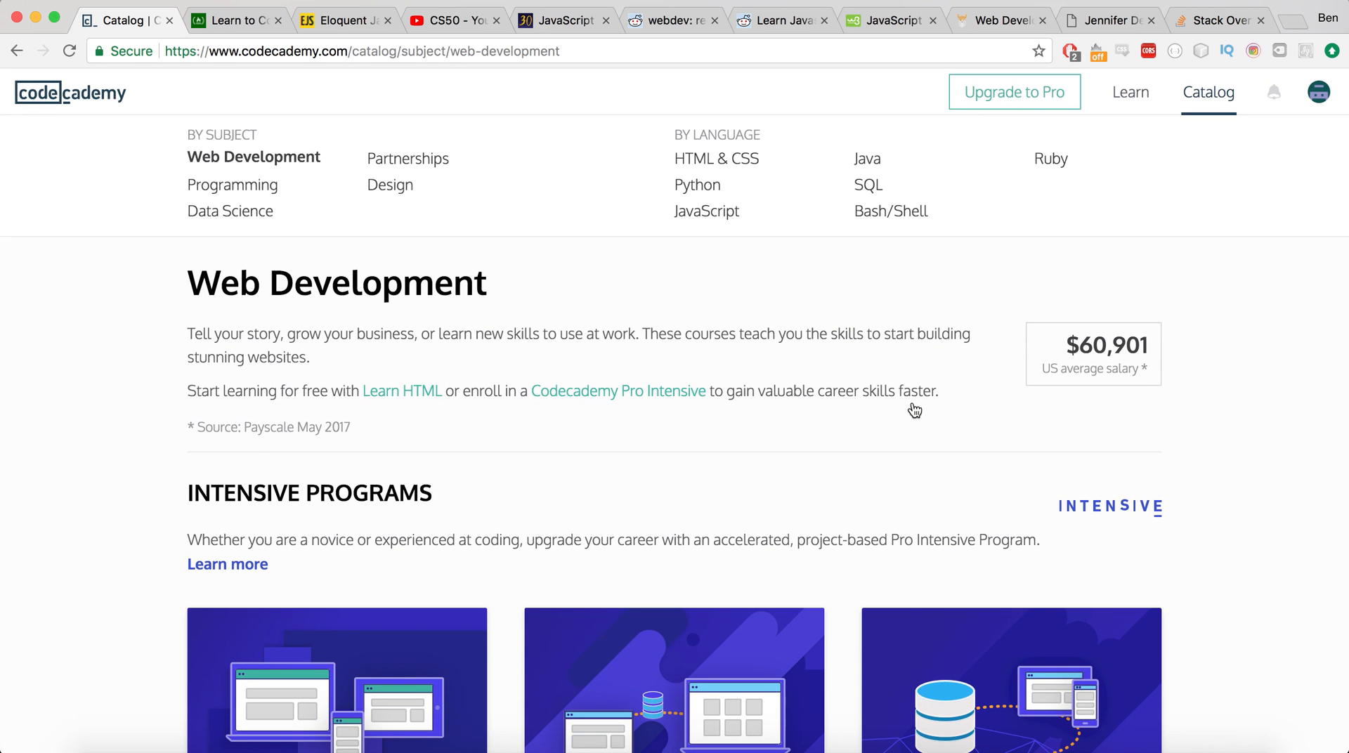
- Show freeCodeCamp's Learn to code page and toggle its Map of challenges closed then open again
left_click(237, 19)
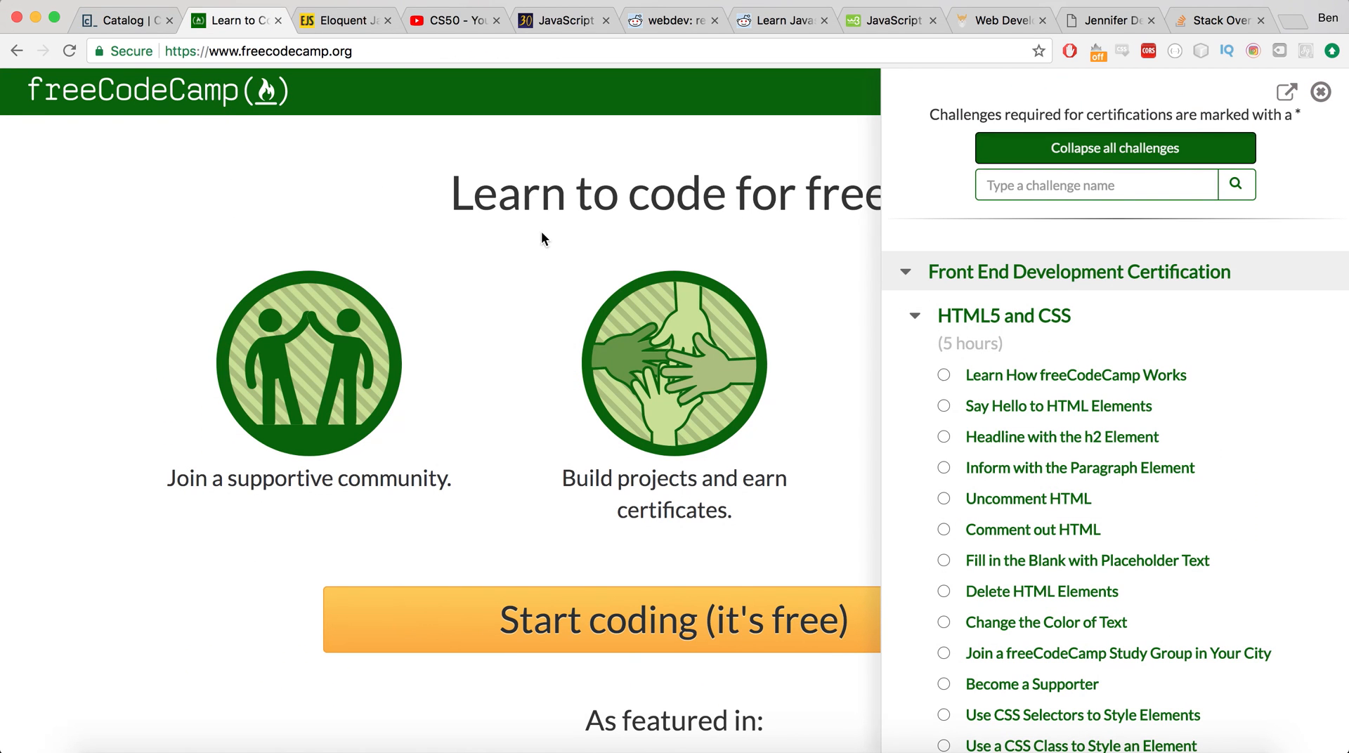
left_click(1319, 93)
left_click(1117, 90)
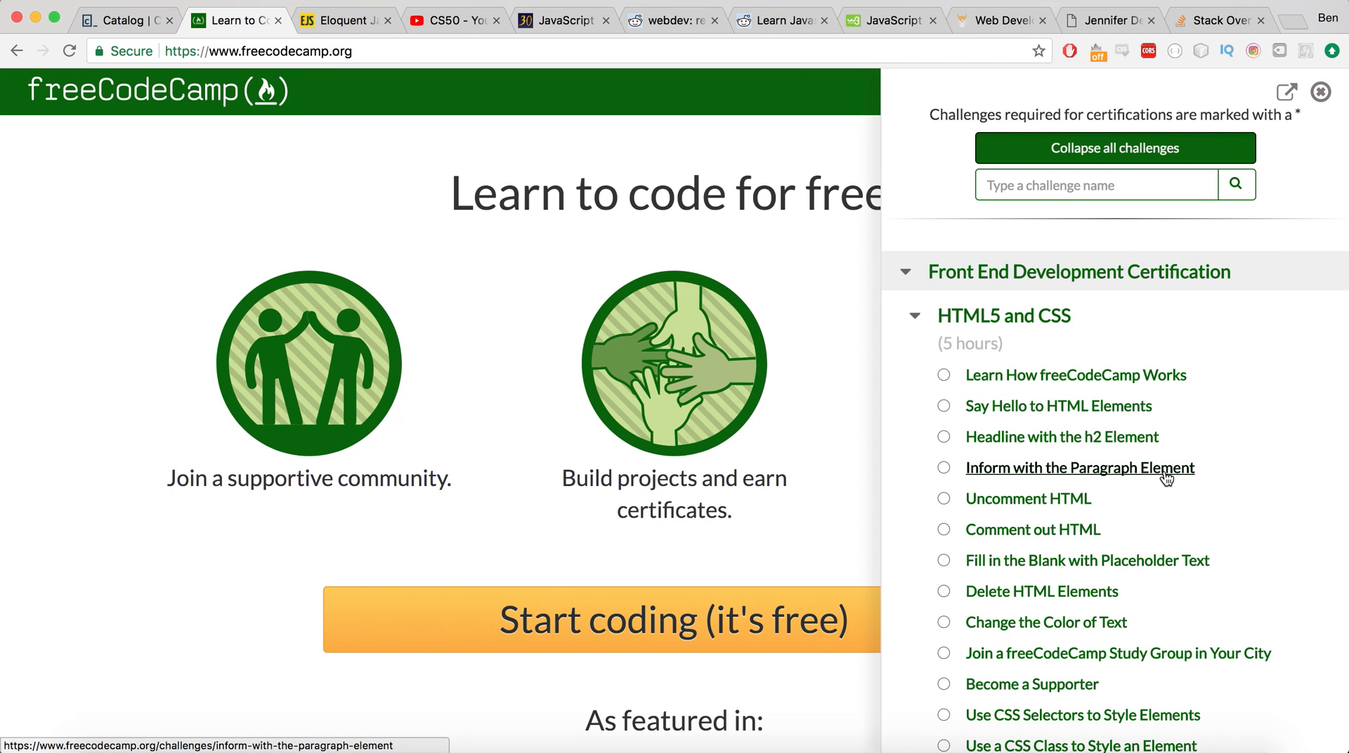
scroll(1204, 573, "down", 5)
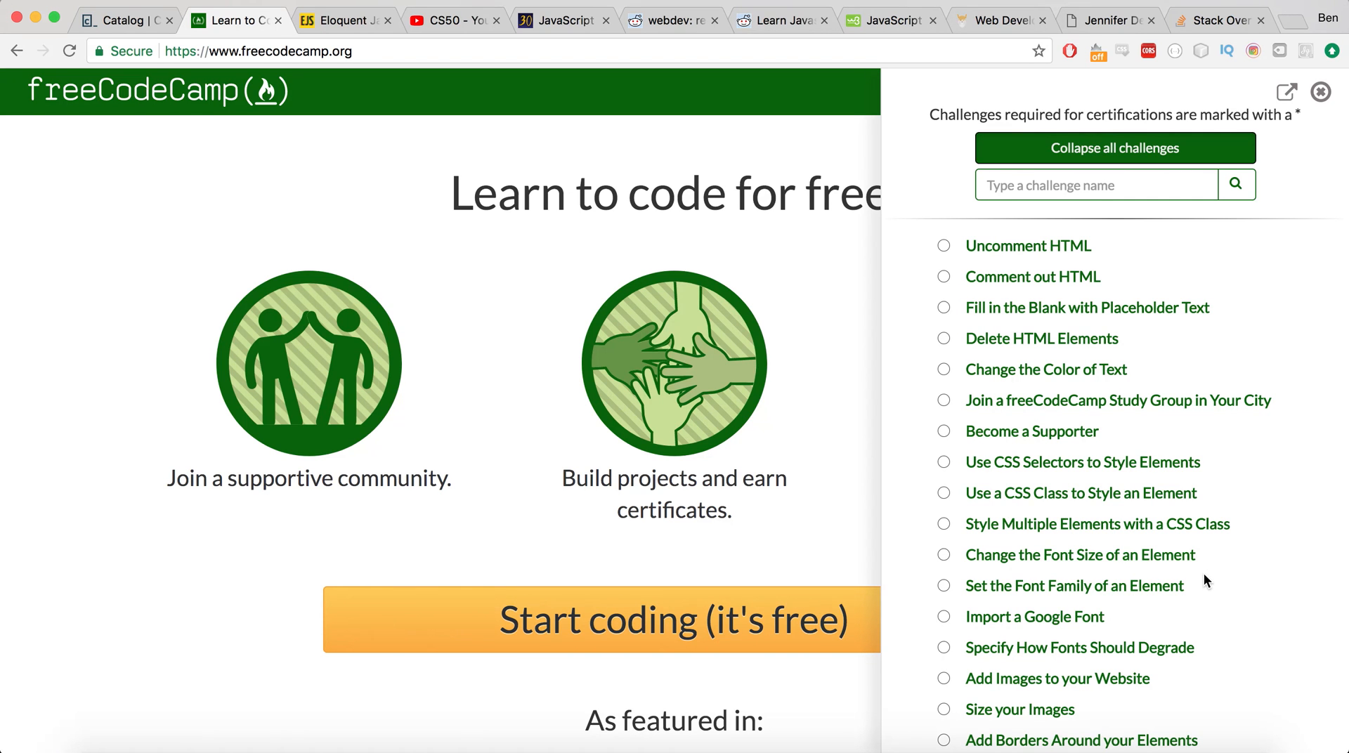
scroll(1187, 611, "down", 5)
scroll(1188, 611, "down", 3)
scroll(1187, 611, "down", 3)
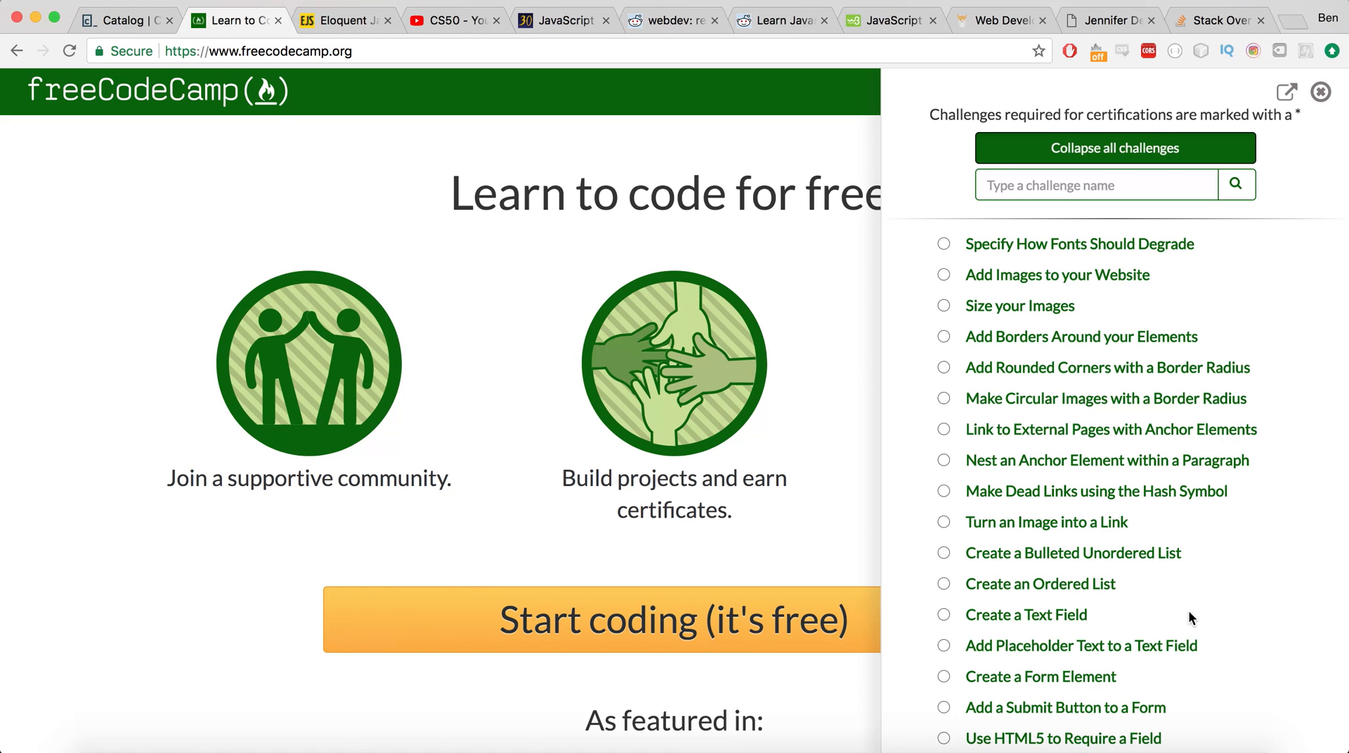
scroll(1188, 611, "down", 4)
scroll(1188, 610, "down", 4)
scroll(1188, 611, "down", 4)
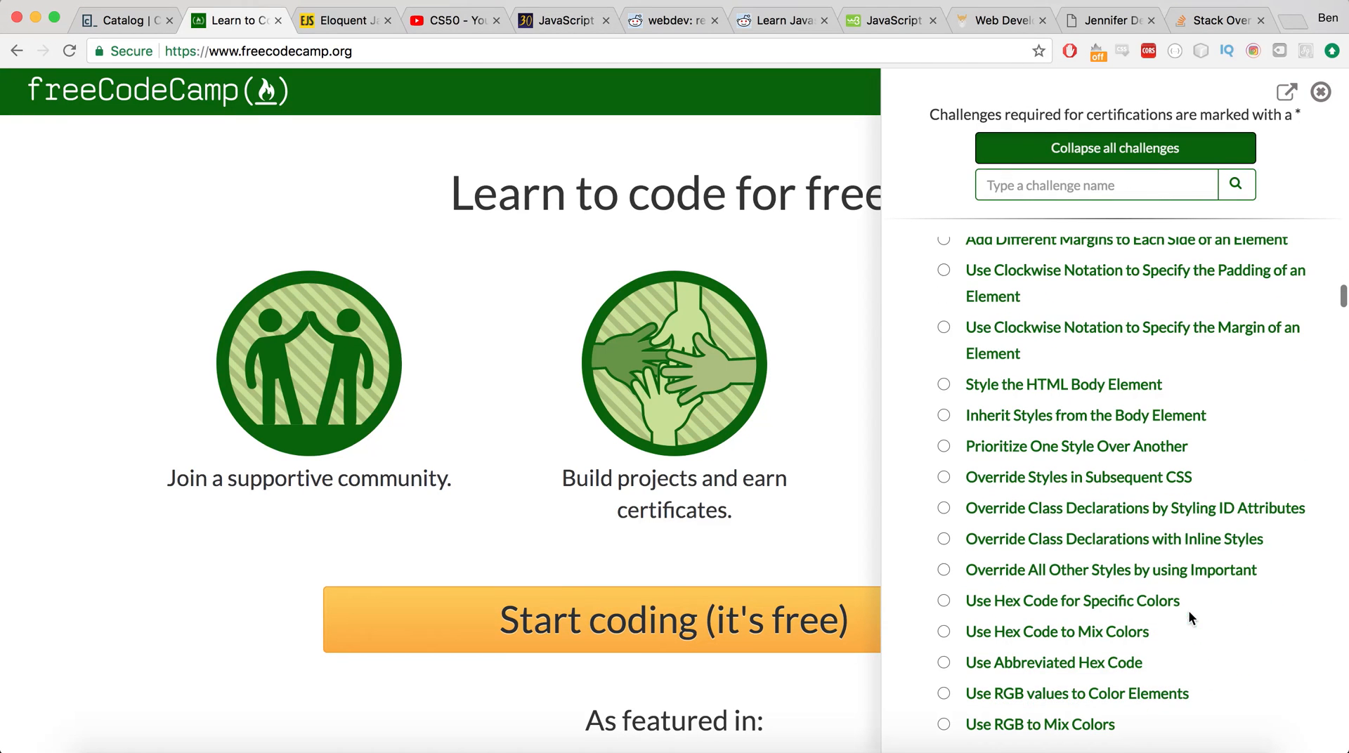
scroll(1144, 539, "down", 5)
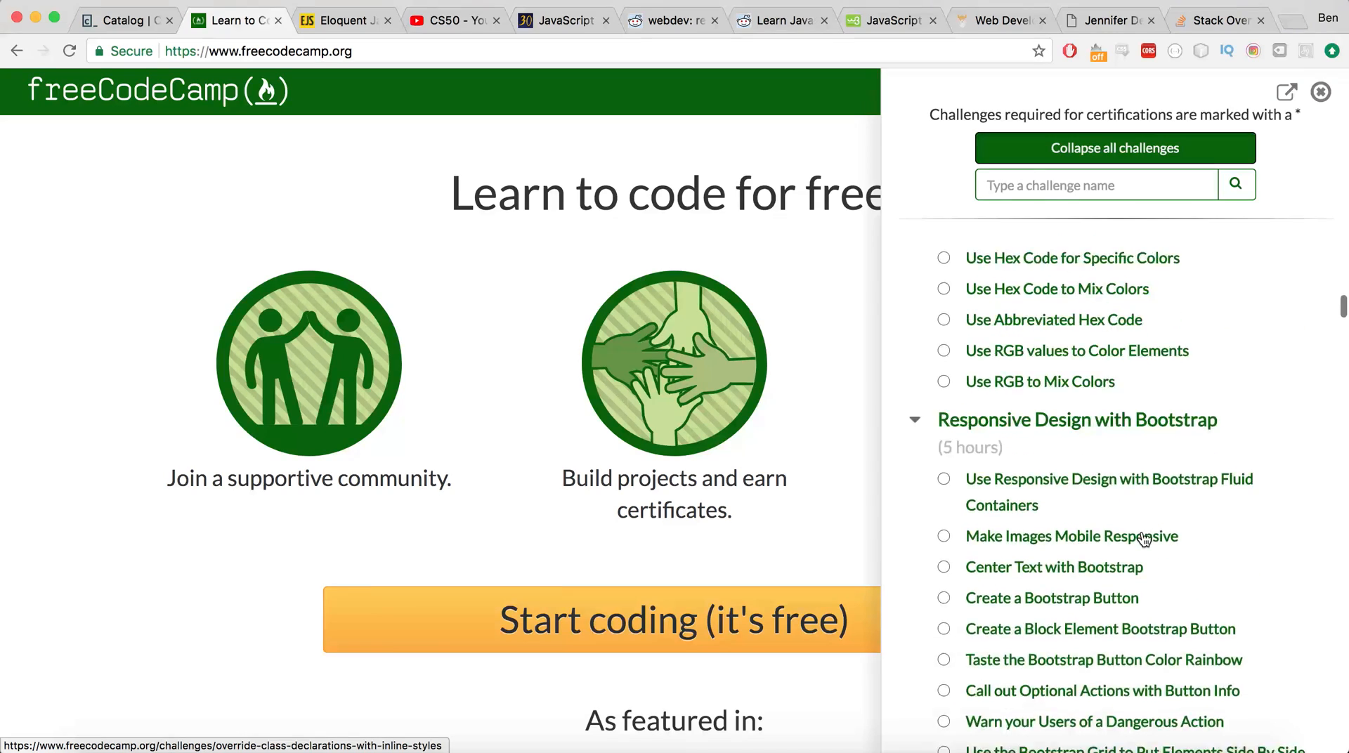
scroll(1144, 538, "down", 3)
scroll(1145, 538, "down", 4)
scroll(1144, 539, "down", 1)
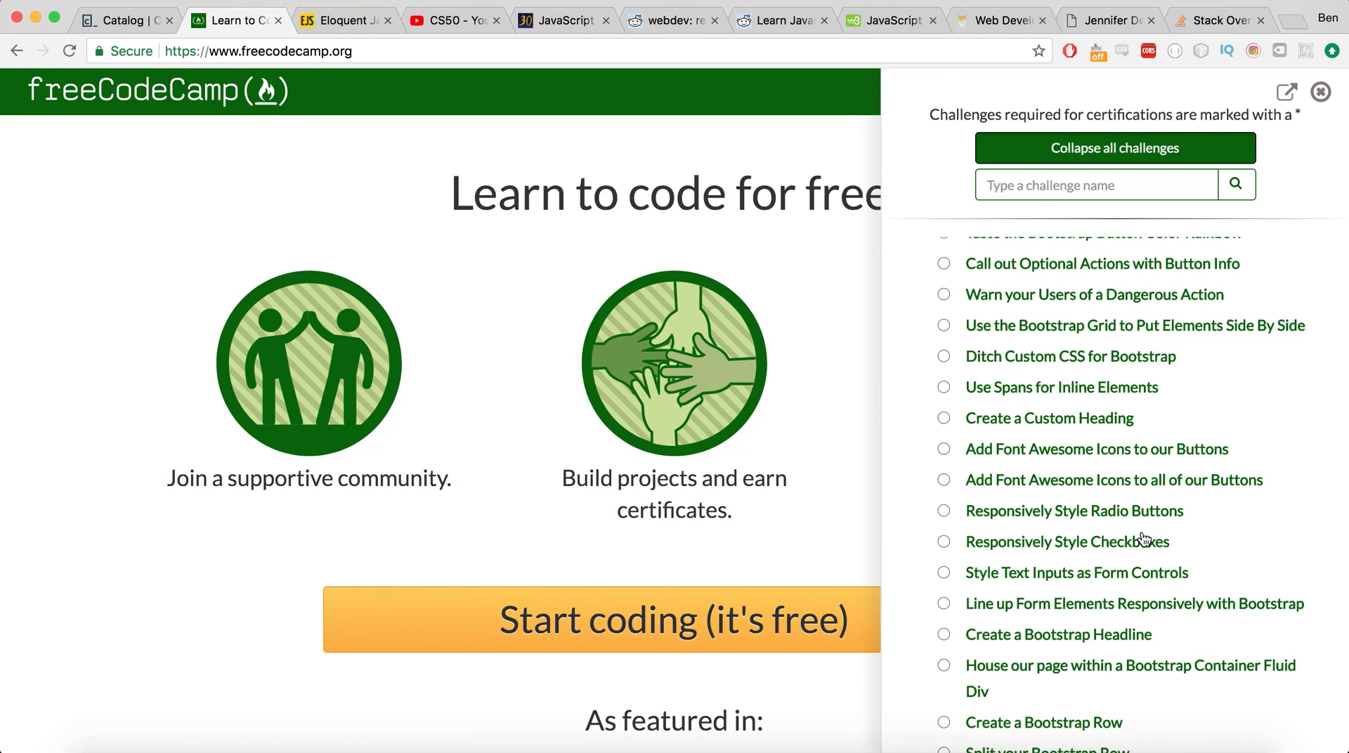
scroll(1144, 538, "down", 4)
scroll(1144, 538, "down", 5)
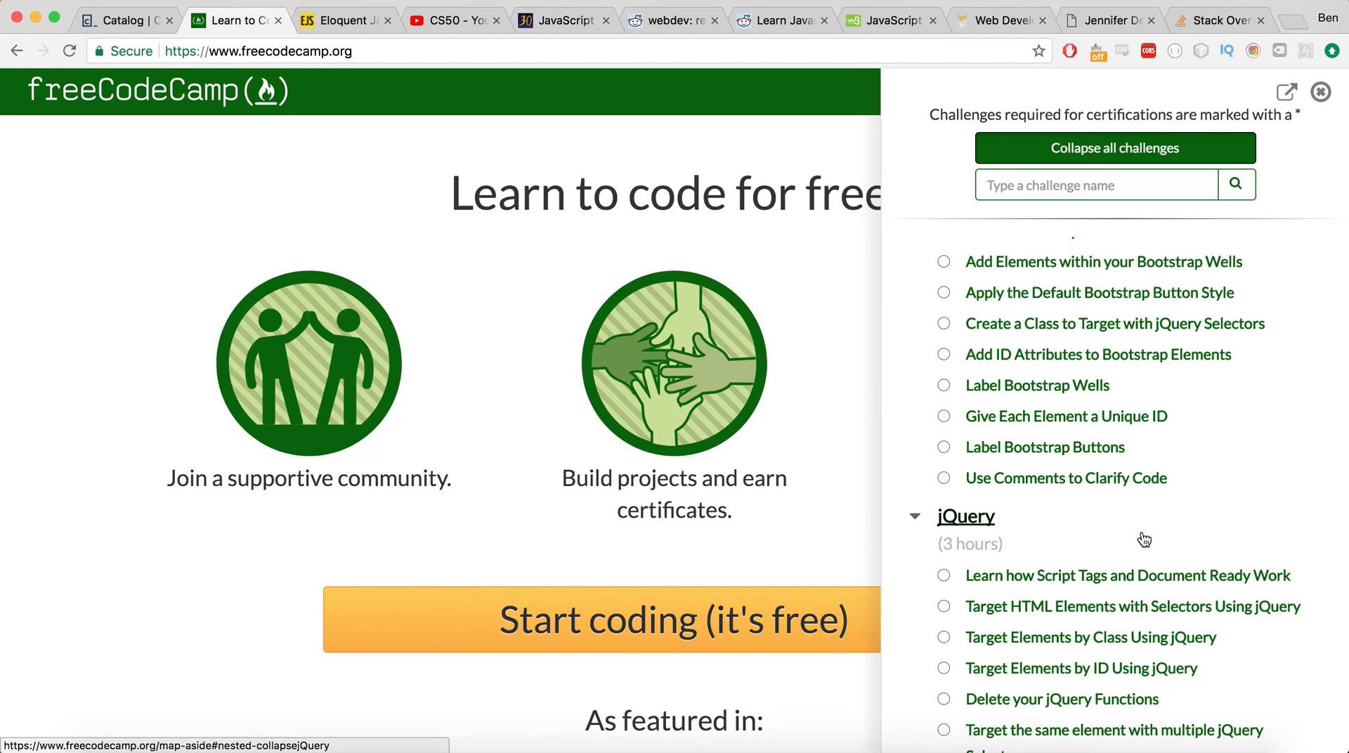
scroll(1227, 647, "down", 5)
scroll(1227, 647, "down", 5)
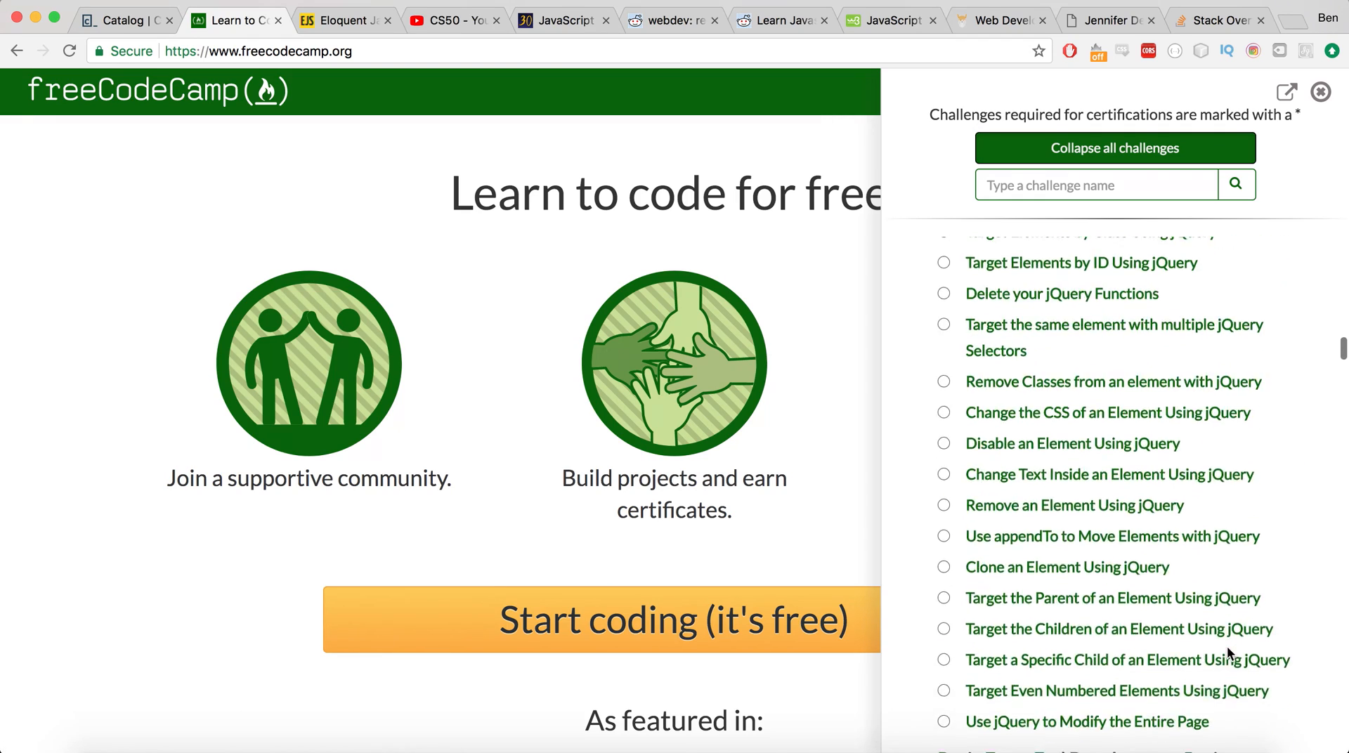
scroll(1228, 646, "down", 5)
scroll(1227, 647, "down", 4)
scroll(1227, 647, "down", 5)
scroll(1227, 646, "down", 2)
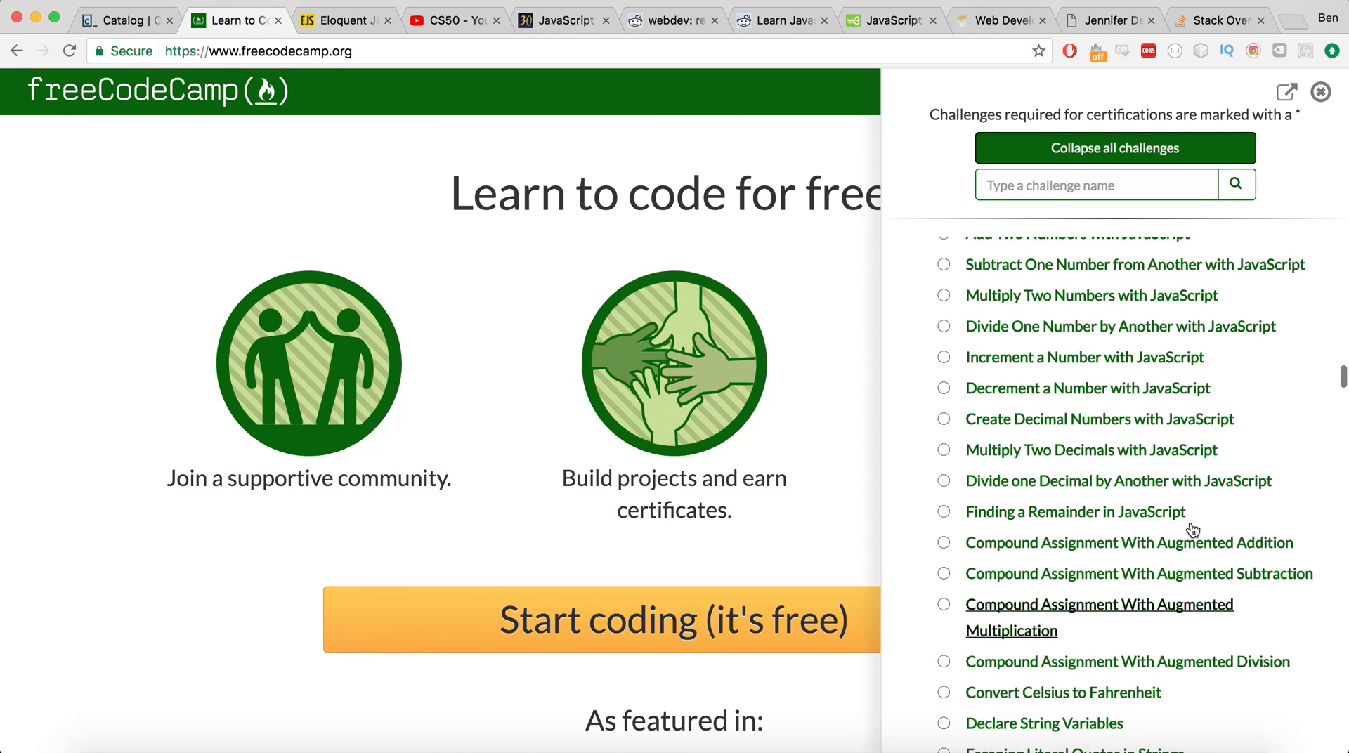
scroll(1183, 480, "down", 4)
scroll(1183, 480, "down", 1)
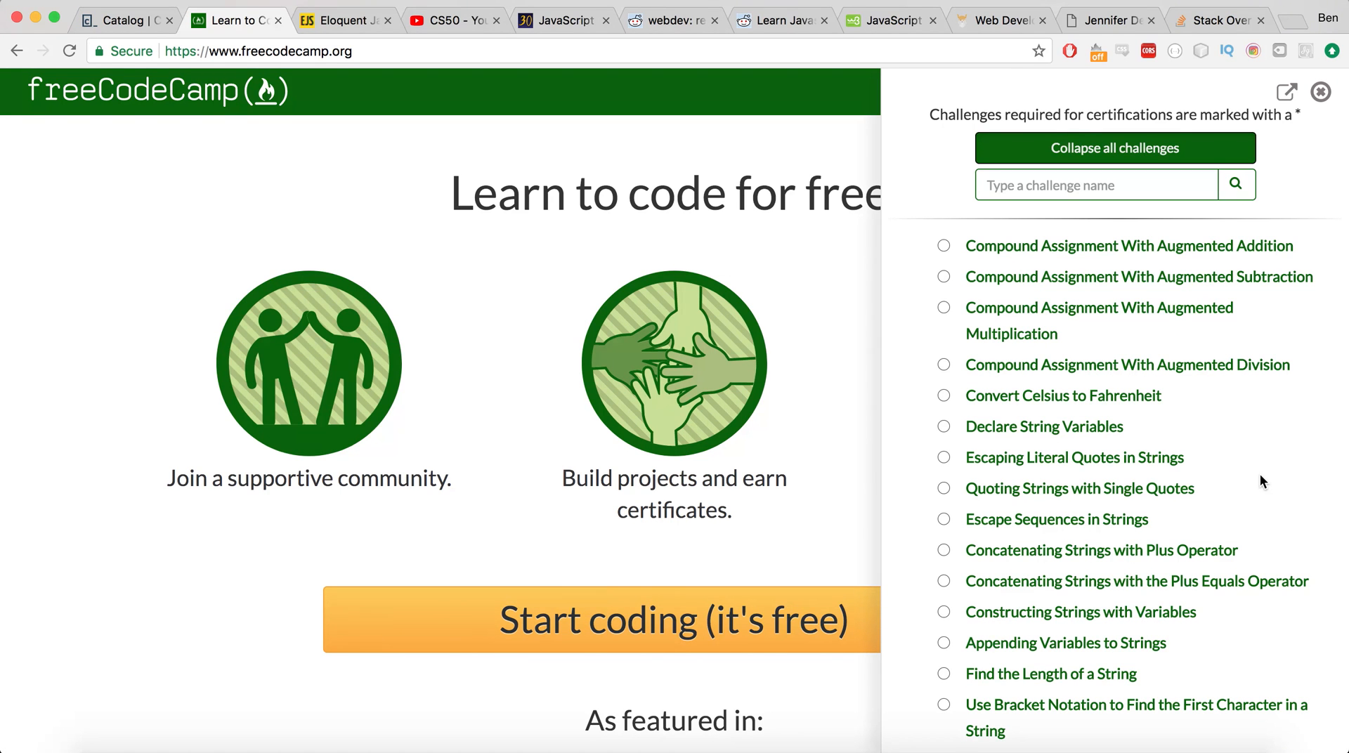
scroll(1259, 473, "down", 5)
scroll(1259, 474, "down", 5)
scroll(1223, 444, "down", 4)
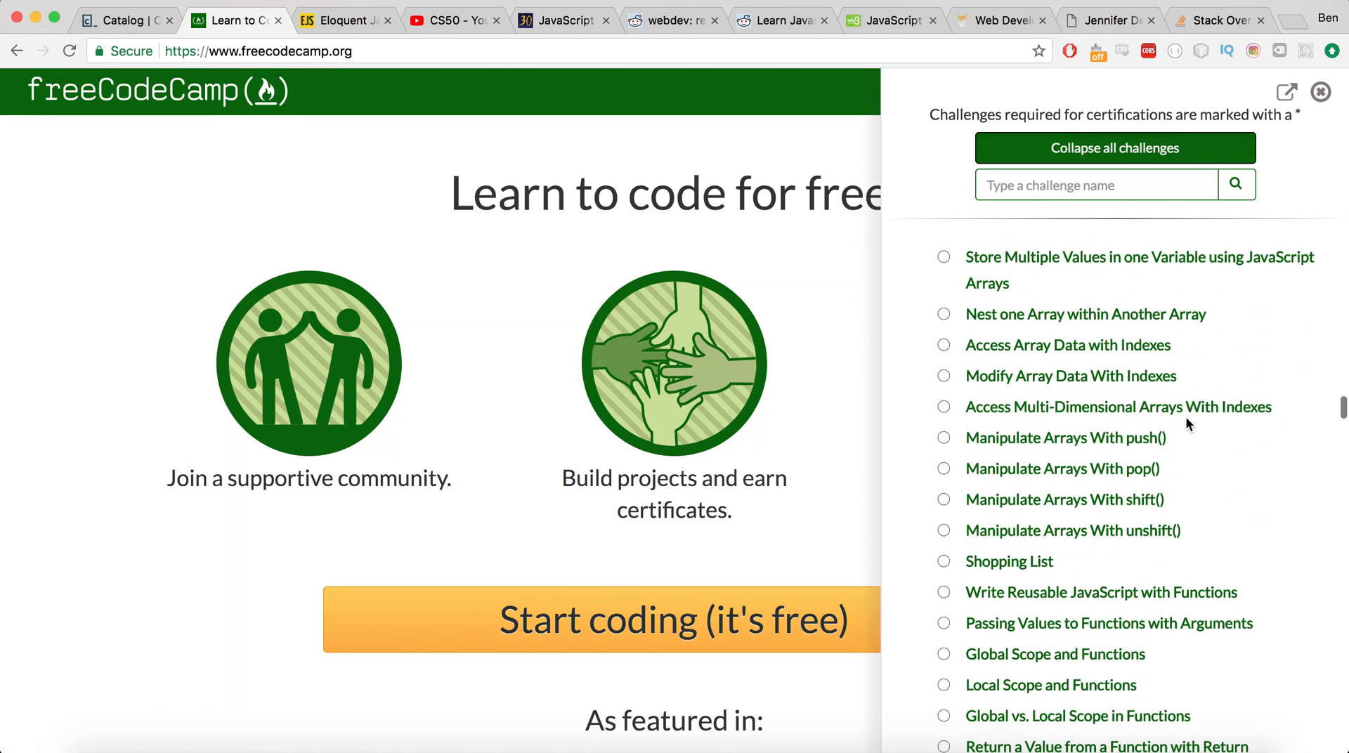
scroll(1140, 606, "down", 4)
scroll(1140, 607, "down", 5)
scroll(1140, 607, "down", 3)
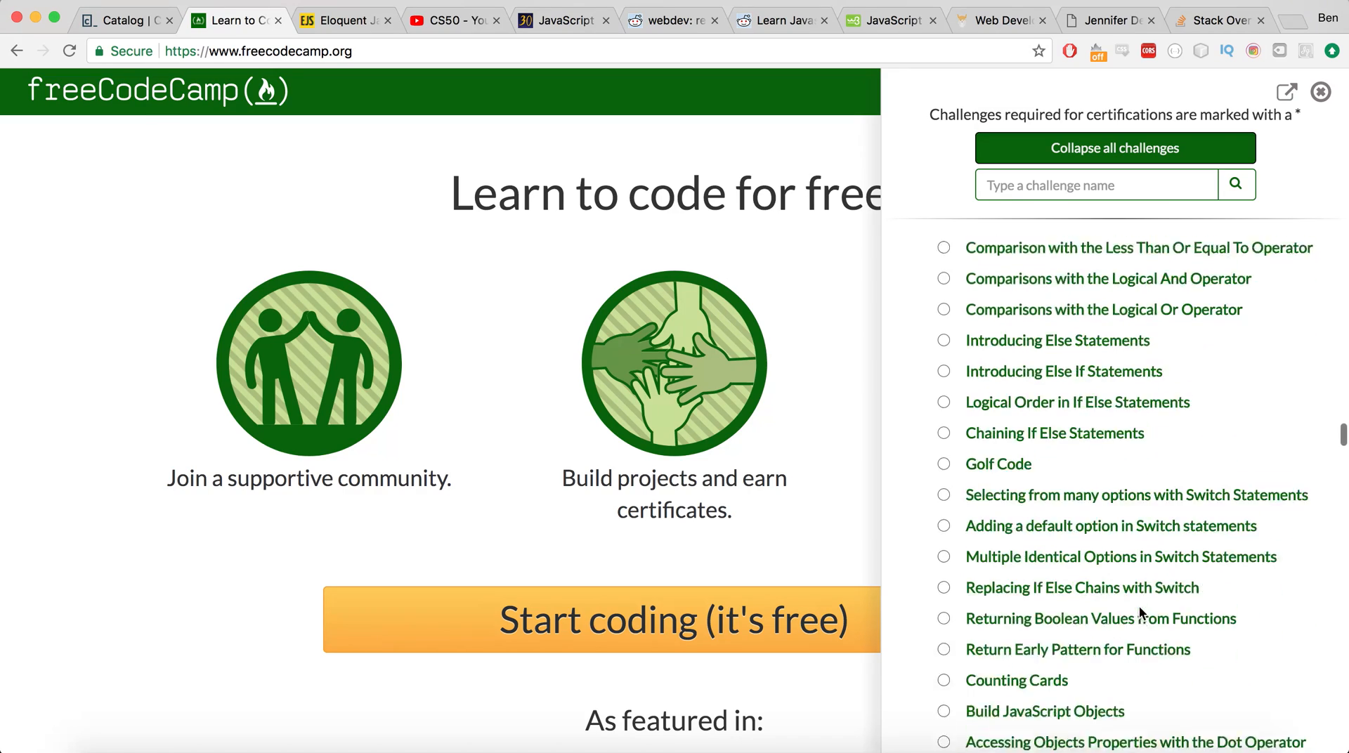
scroll(1140, 606, "down", 4)
scroll(1140, 607, "down", 3)
scroll(1140, 607, "down", 4)
scroll(1140, 606, "down", 4)
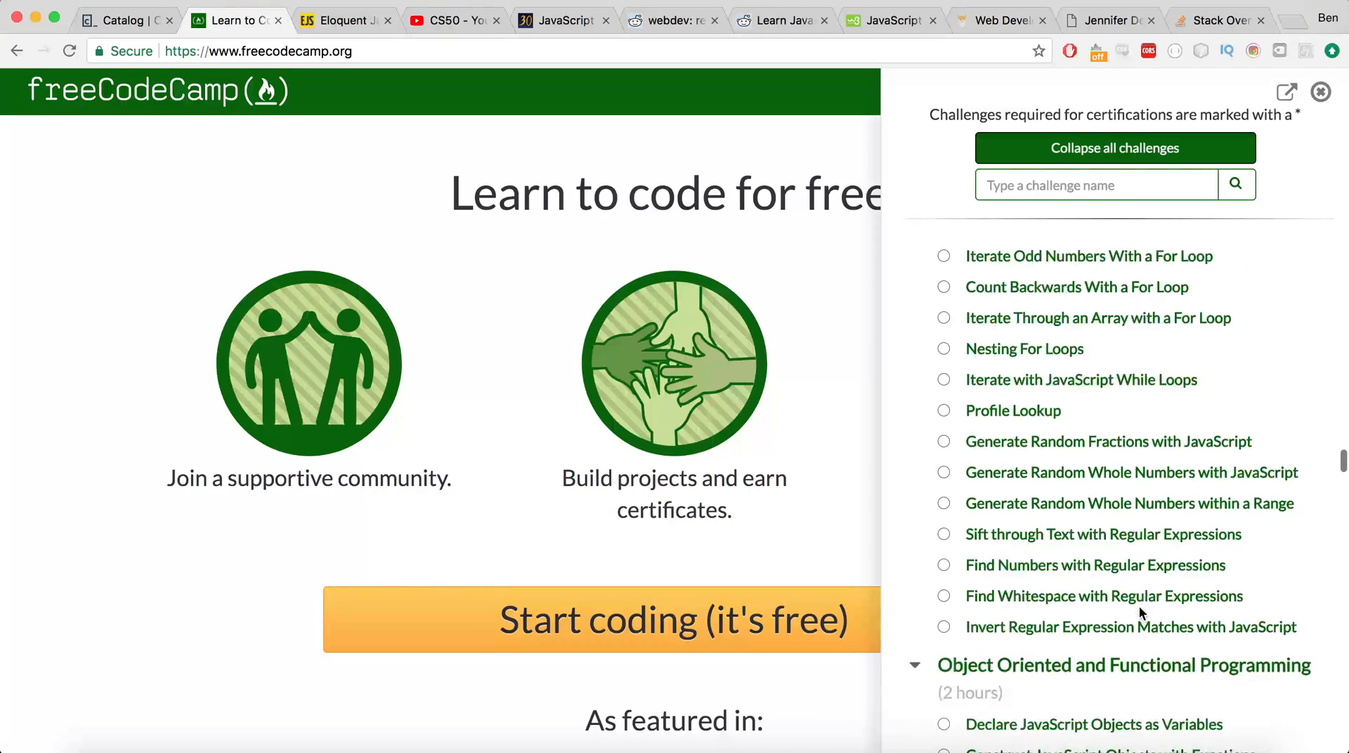
scroll(1140, 606, "down", 3)
scroll(1140, 606, "down", 2)
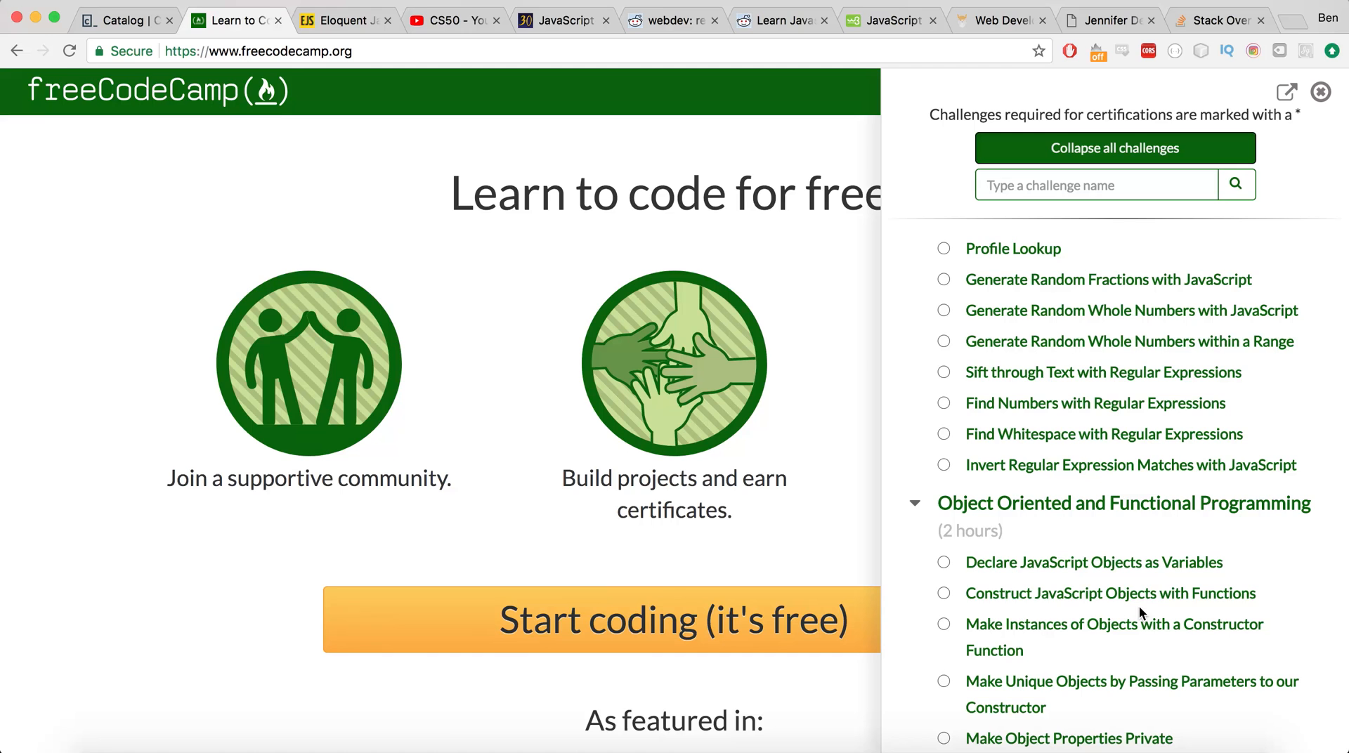
scroll(1128, 507, "down", 3)
scroll(1097, 505, "down", 4)
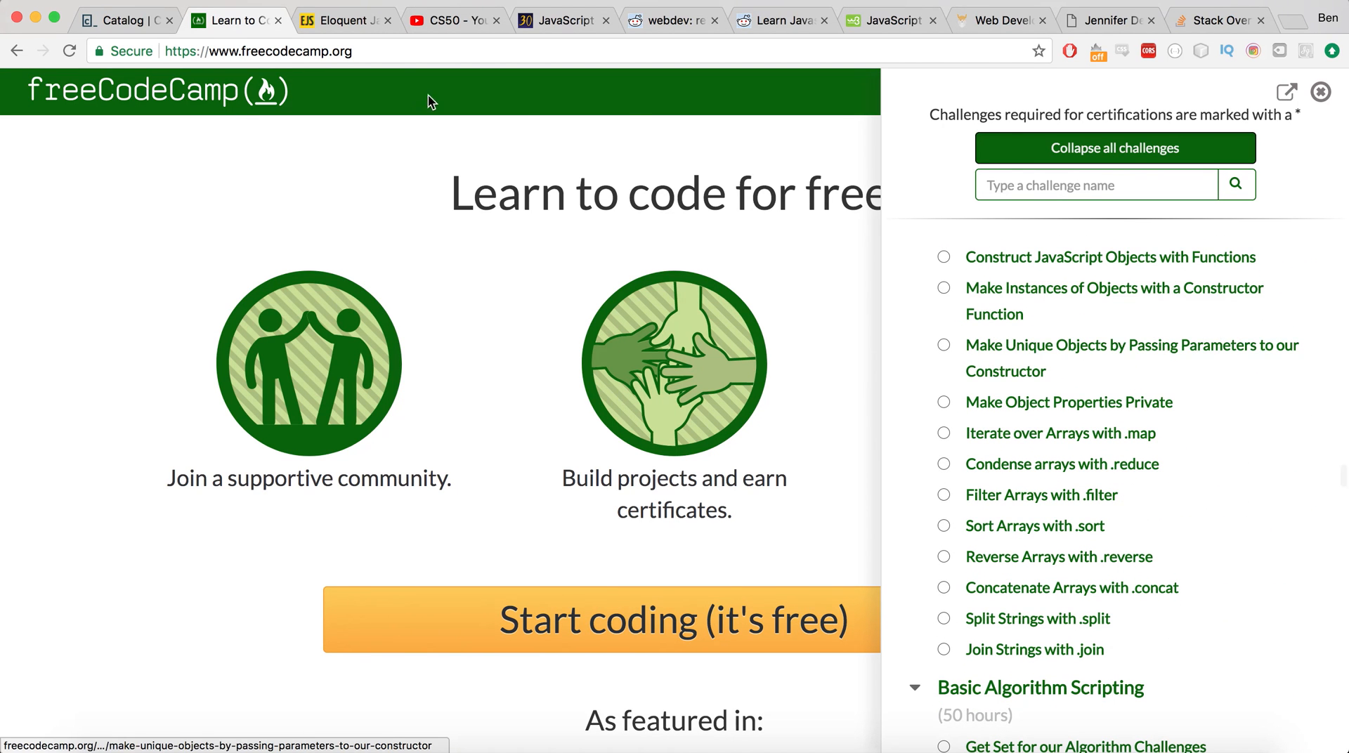
- Browse the Eloquent JavaScript book's contents, then move on to the CS50 YouTube channel
left_click(343, 21)
scroll(336, 303, "down", 1)
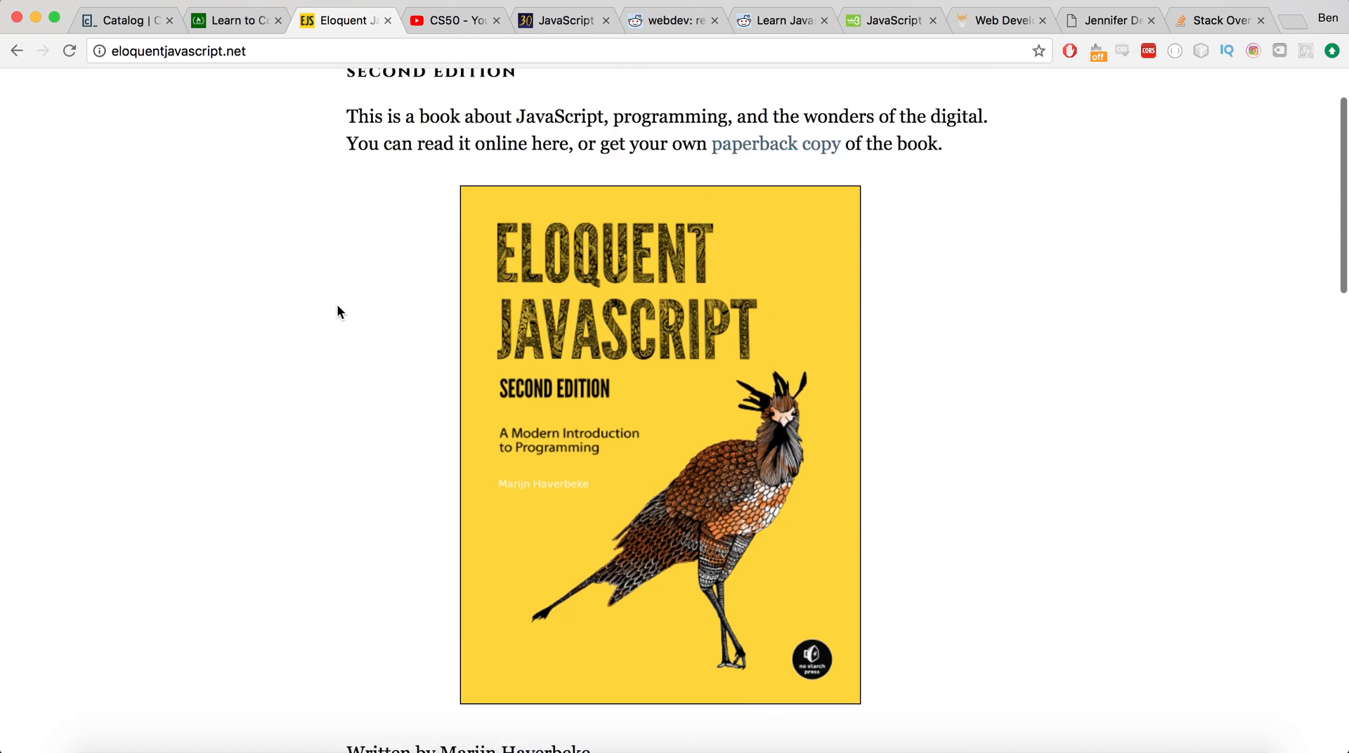
scroll(336, 304, "up", 1)
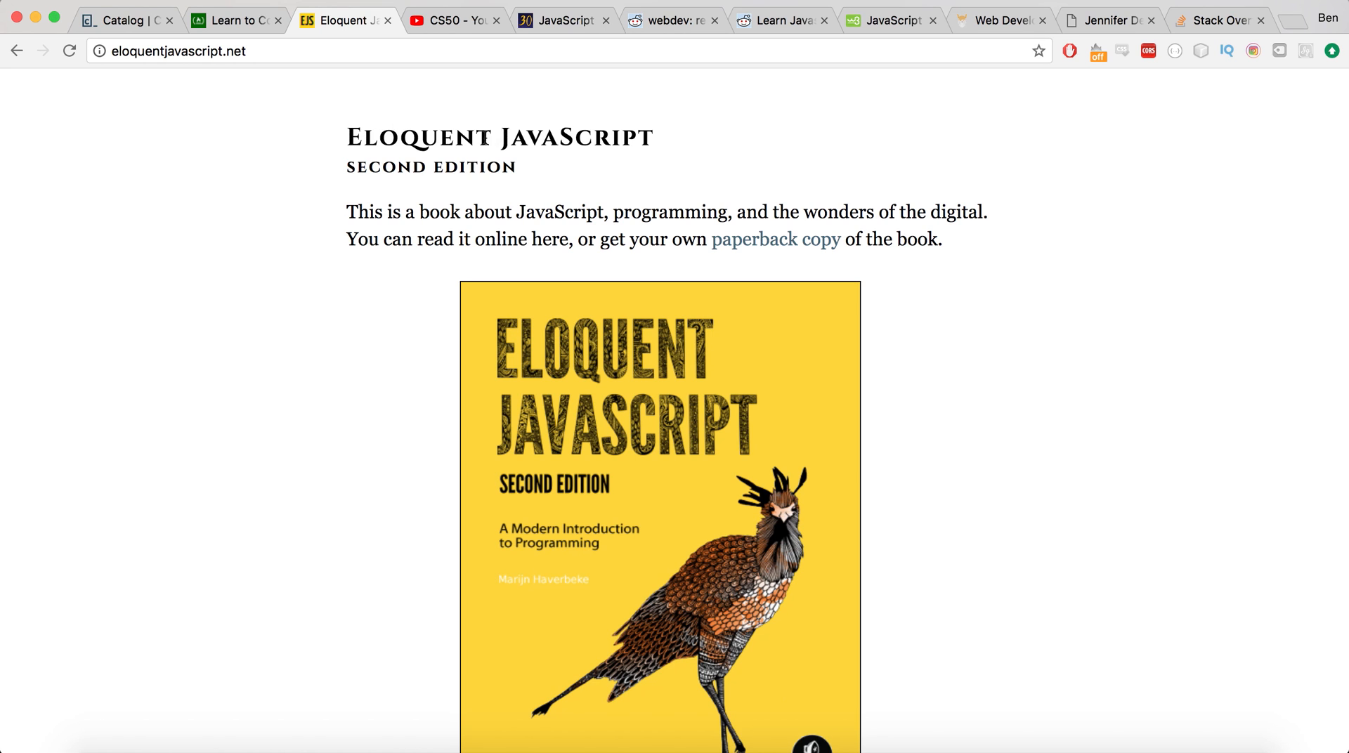
scroll(381, 277, "down", 5)
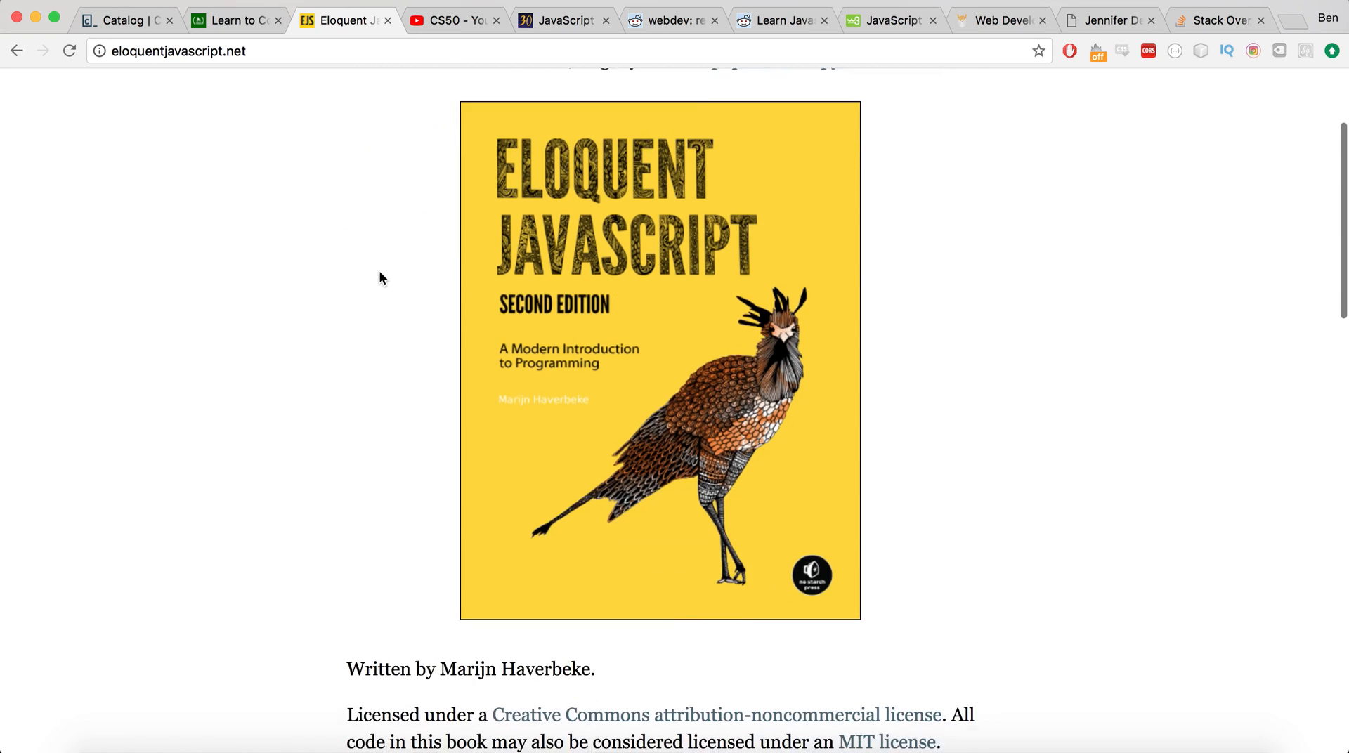
scroll(381, 277, "down", 5)
scroll(378, 270, "down", 1)
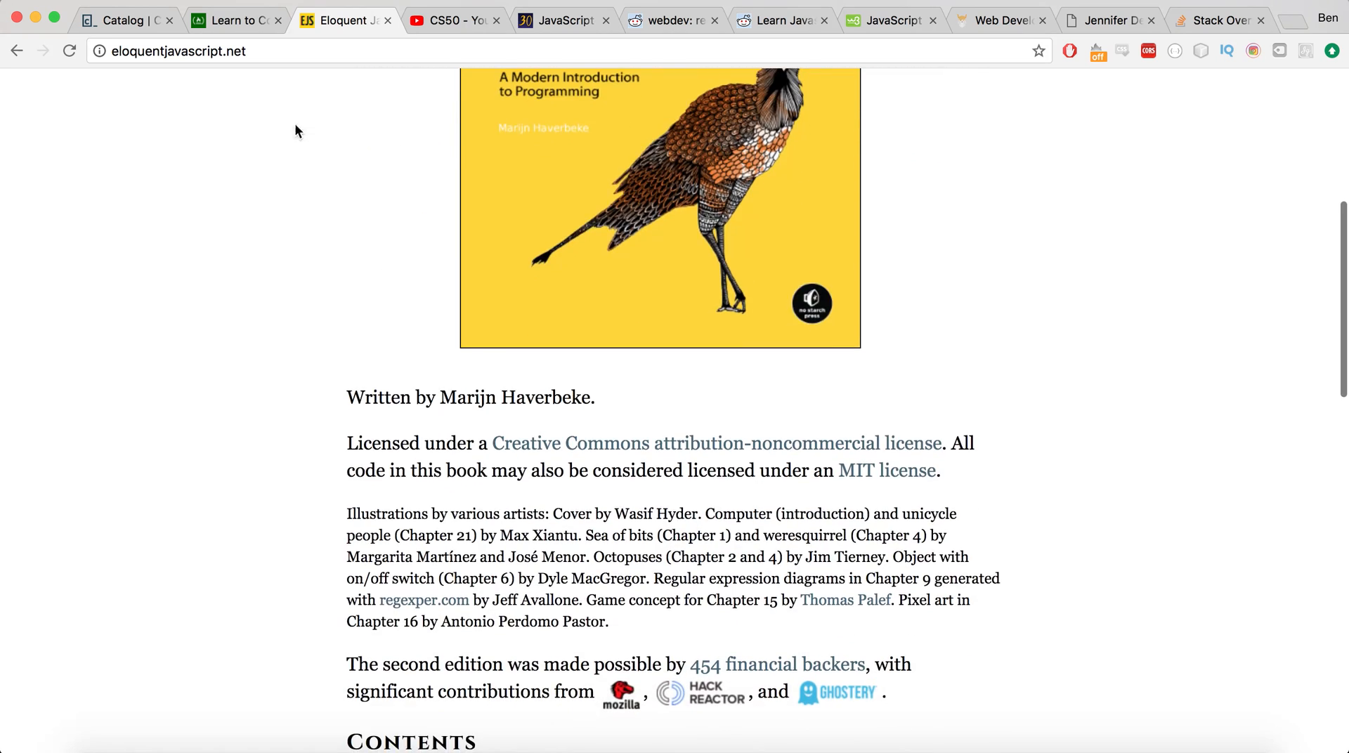
scroll(369, 425, "down", 10)
scroll(369, 425, "down", 8)
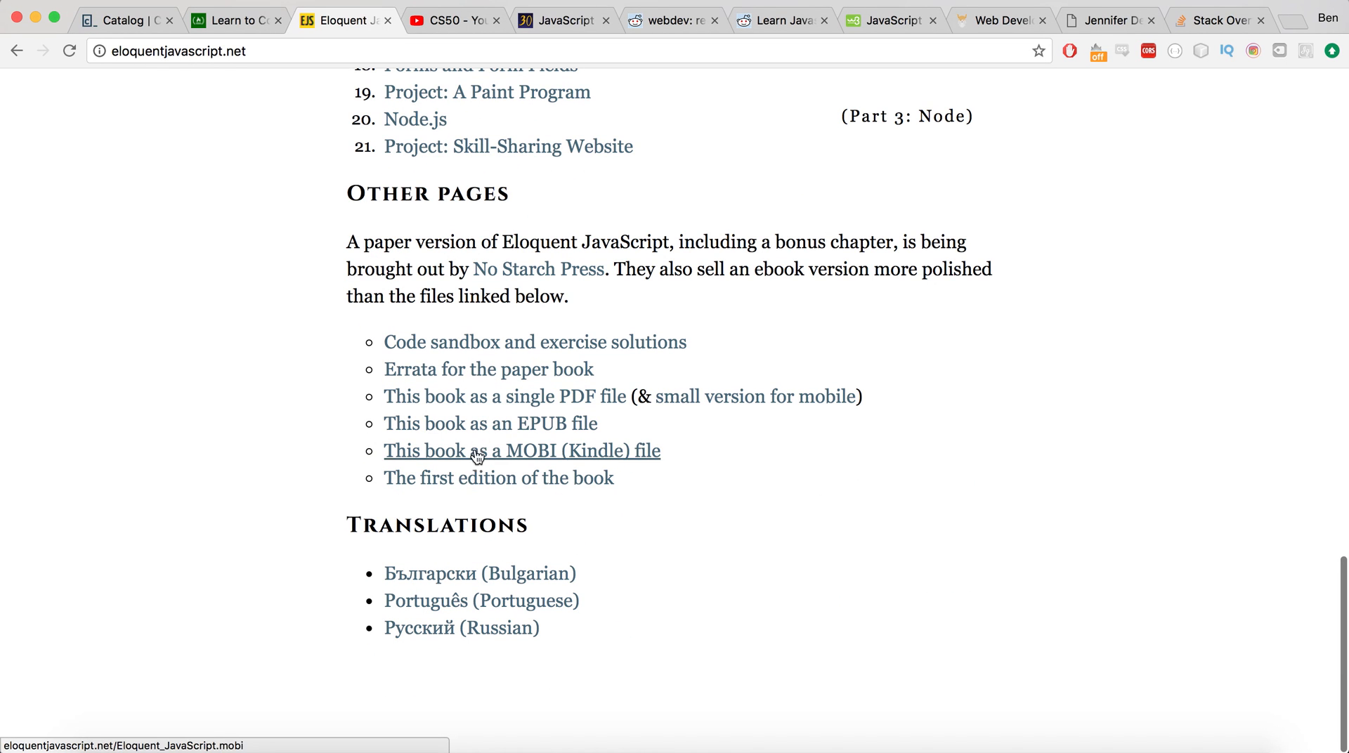
scroll(314, 410, "up", 5)
scroll(313, 409, "up", 5)
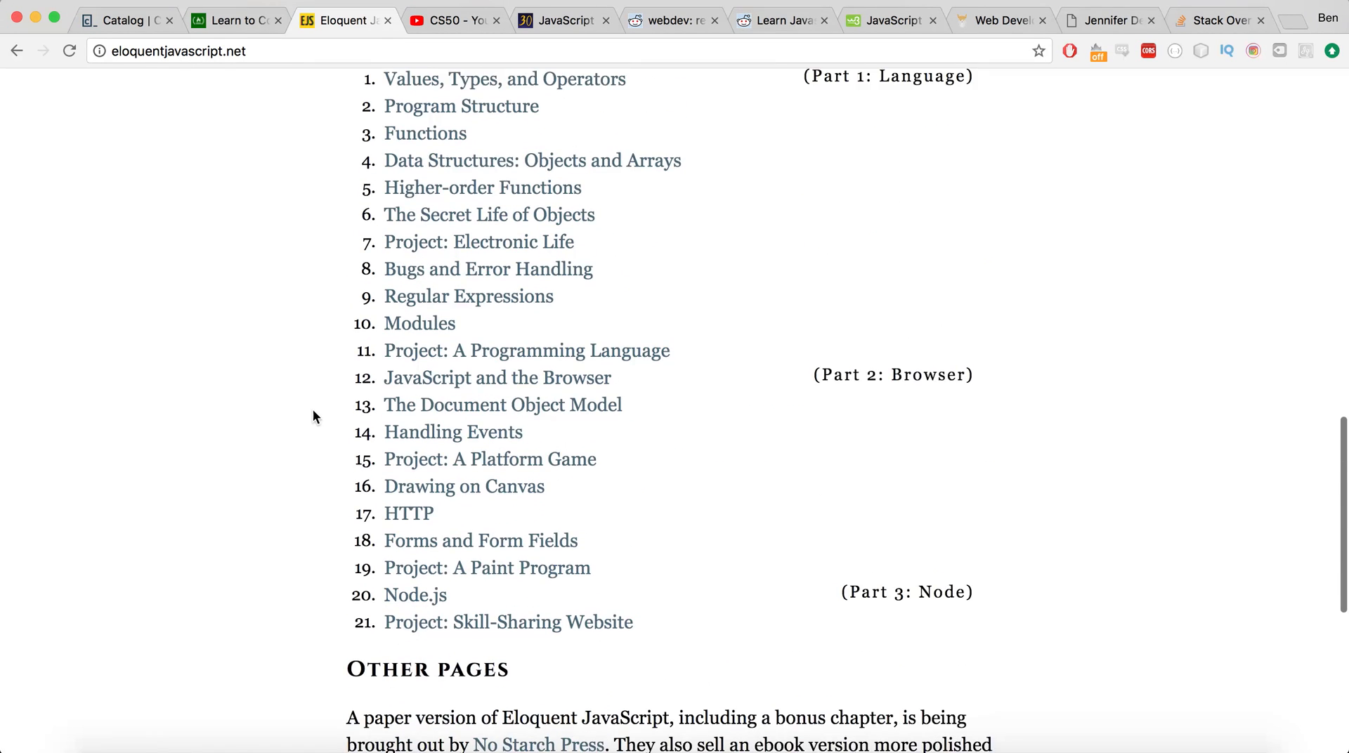
scroll(313, 410, "up", 4)
scroll(313, 410, "up", 1)
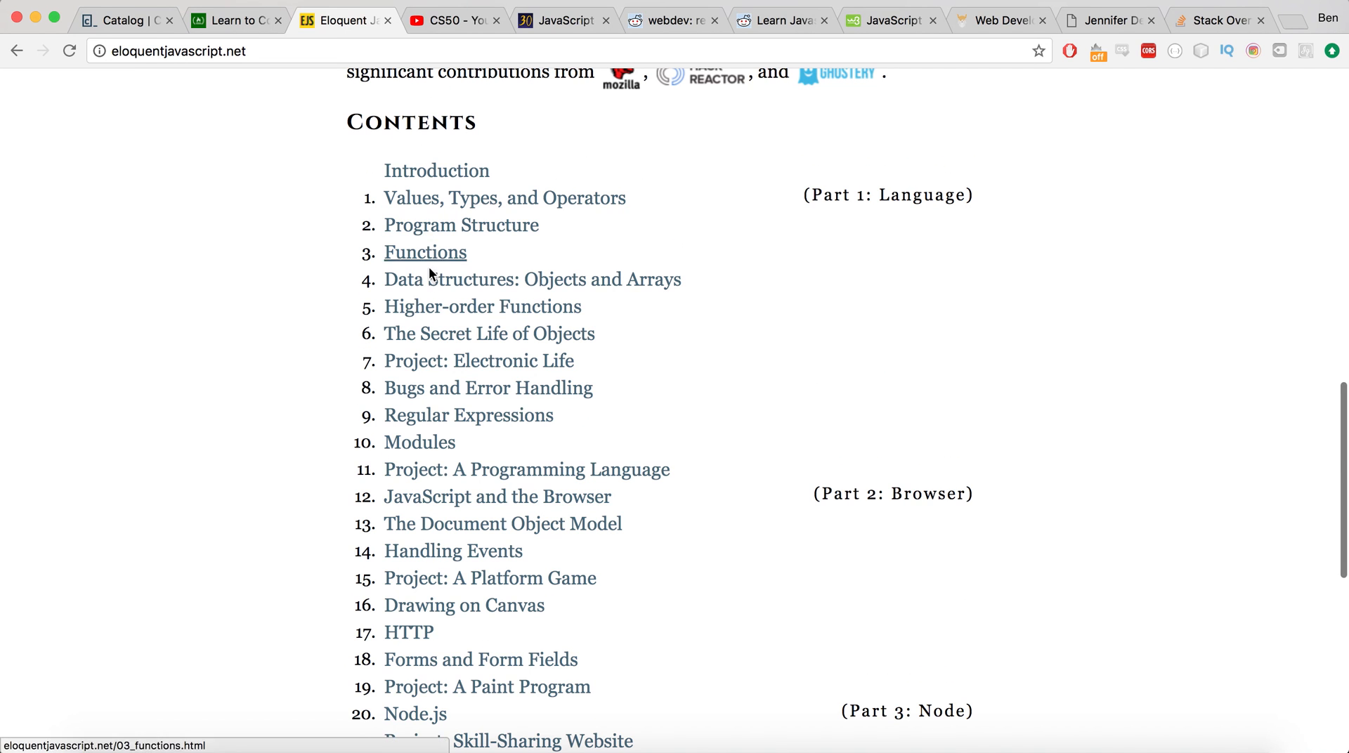
scroll(429, 433, "down", 1)
scroll(428, 464, "down", 2)
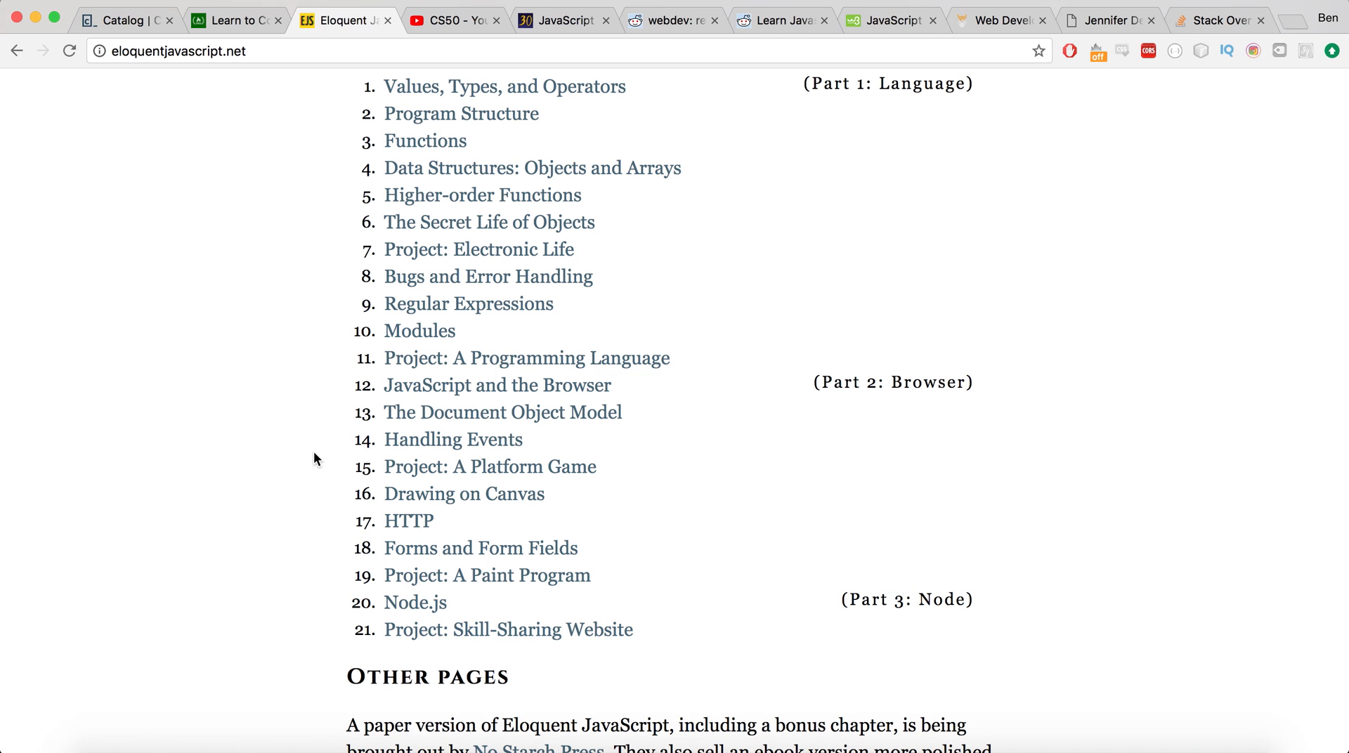
scroll(314, 457, "up", 3)
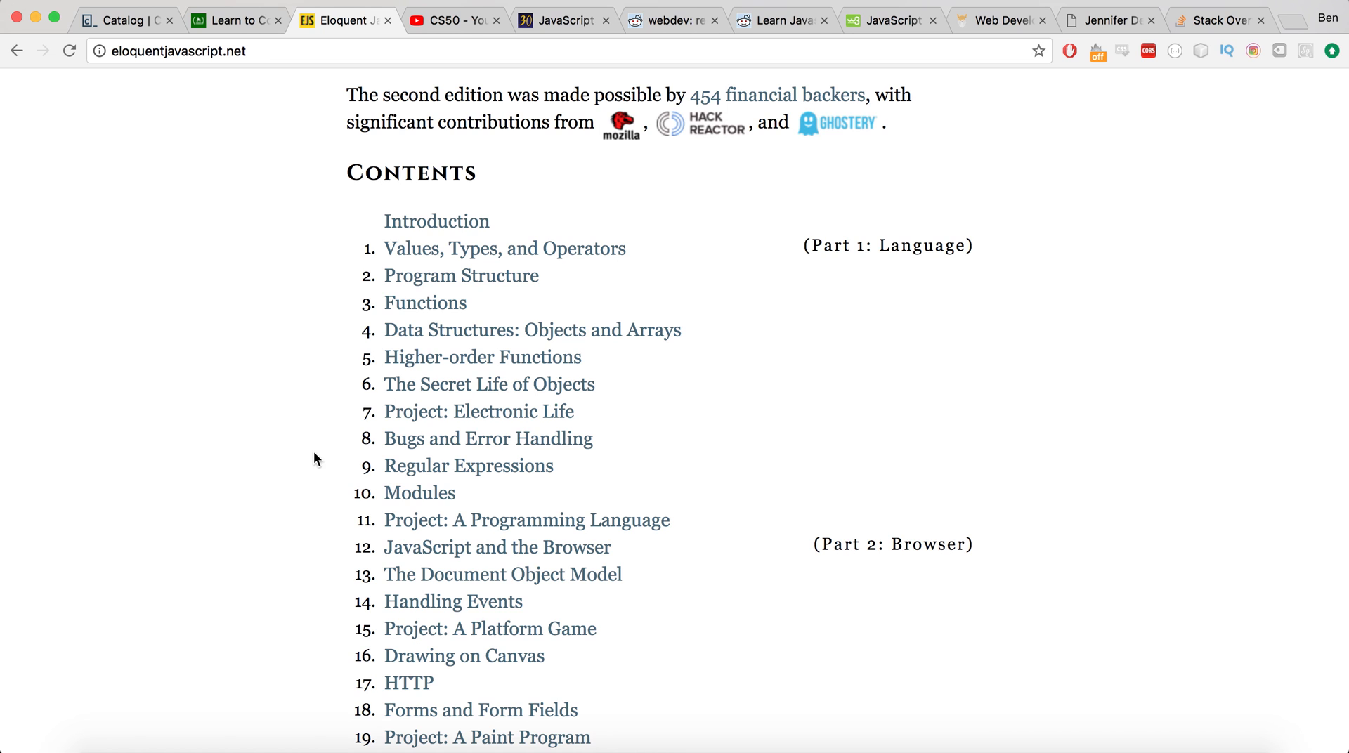
scroll(314, 452, "up", 4)
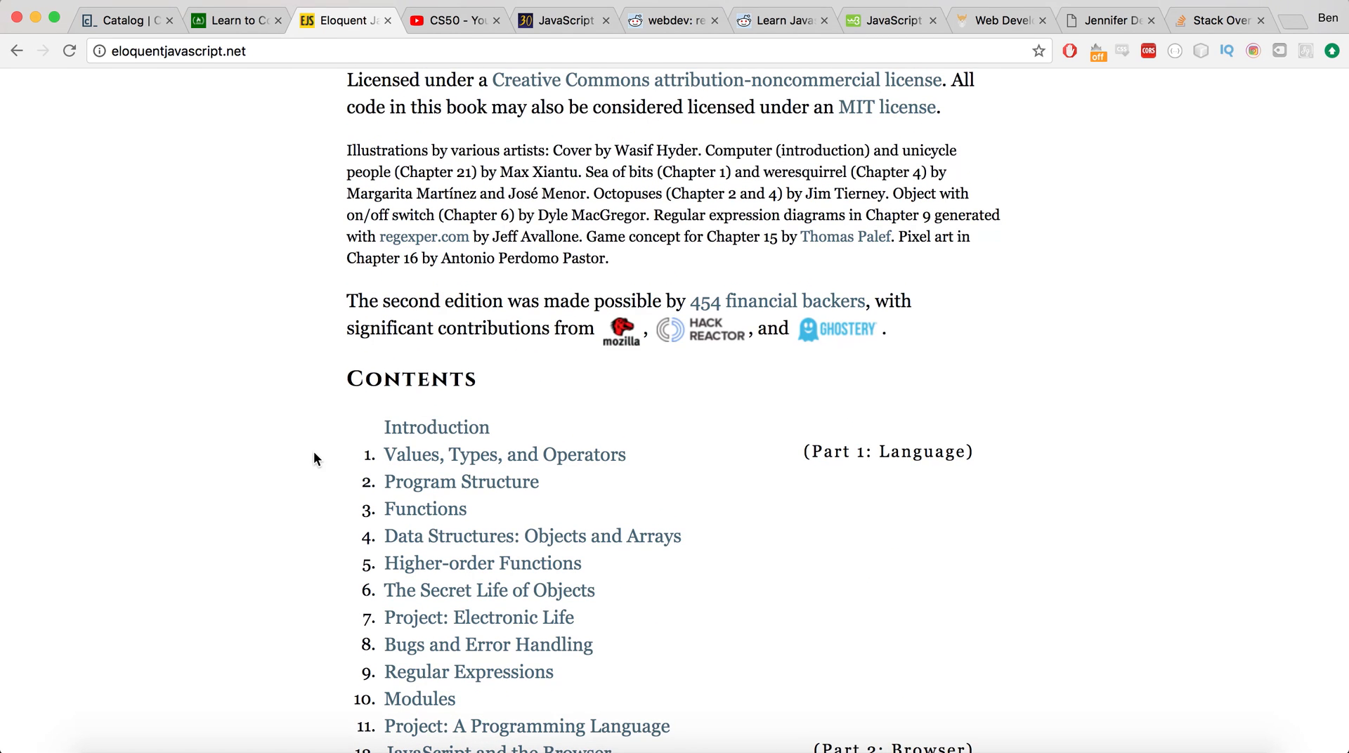
scroll(314, 452, "up", 5)
scroll(313, 452, "up", 5)
scroll(313, 452, "up", 3)
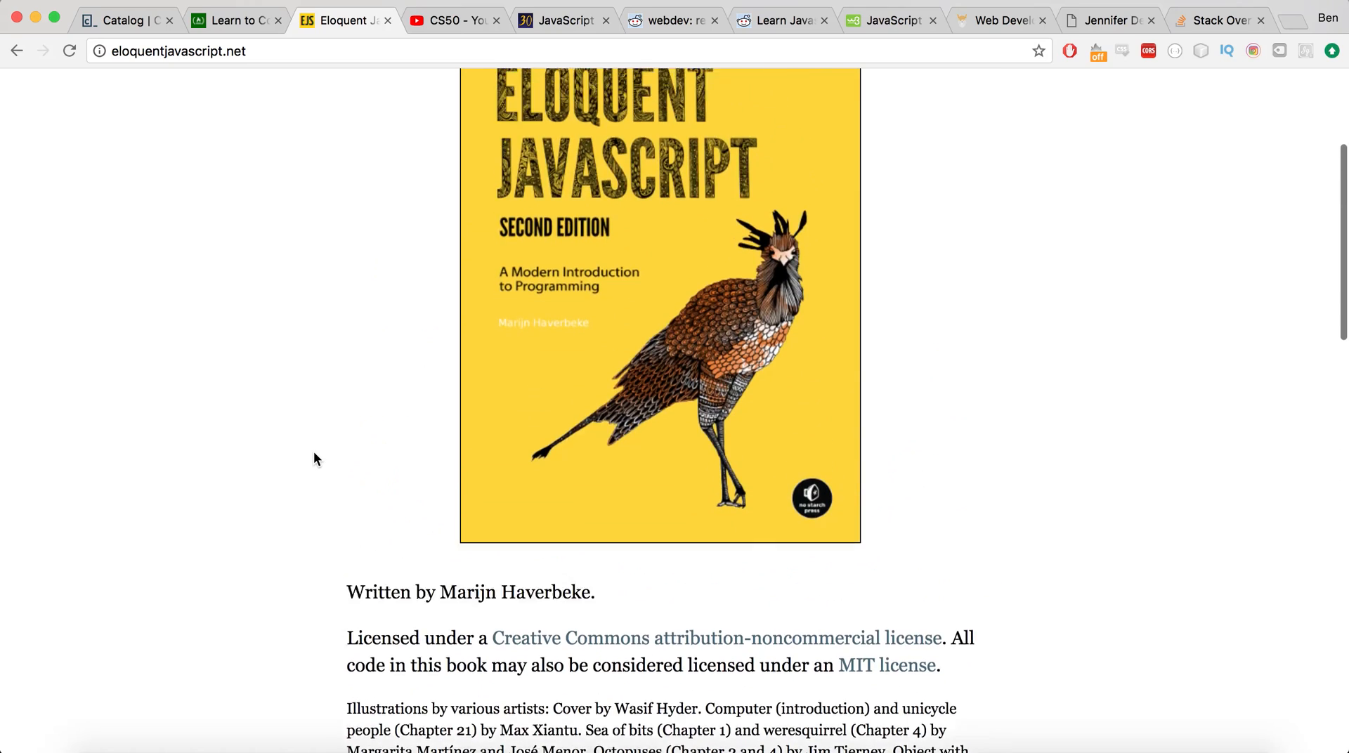
scroll(314, 451, "up", 3)
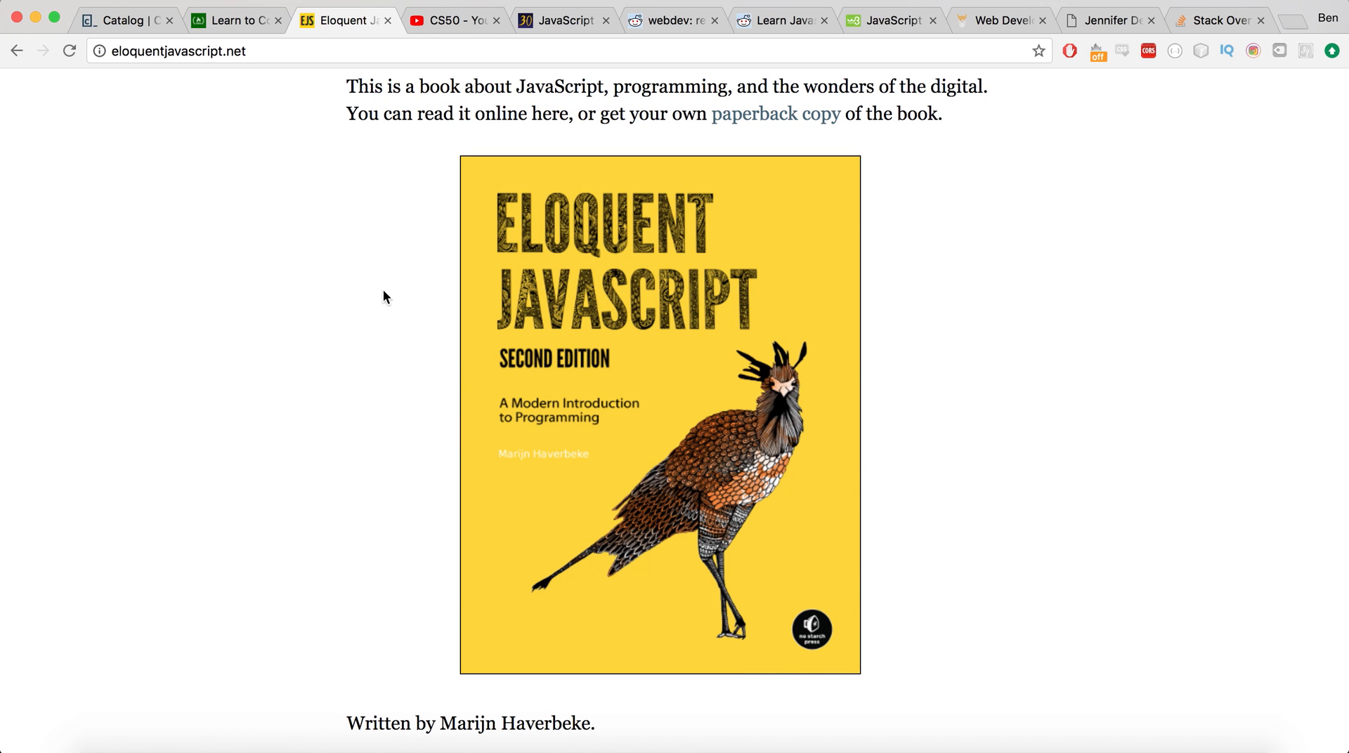
left_click(451, 20)
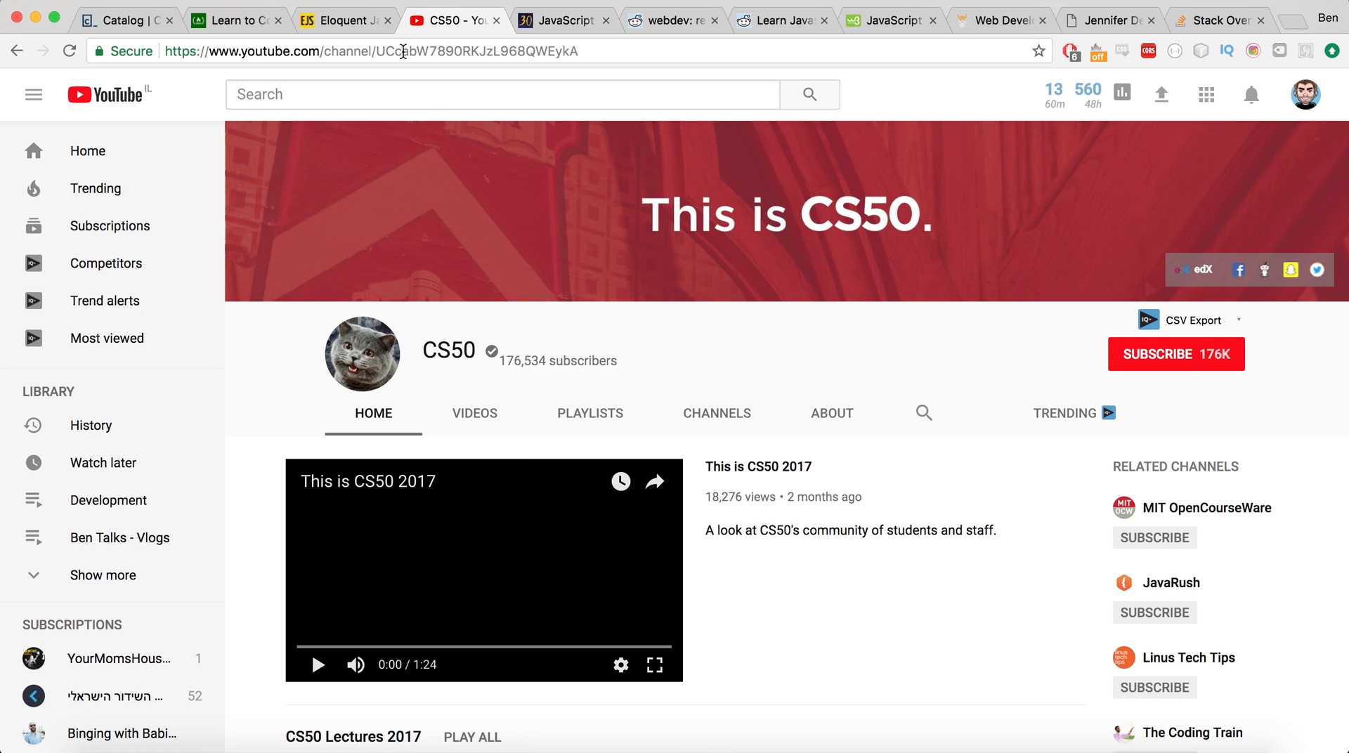
scroll(587, 457, "down", 3)
scroll(588, 456, "down", 4)
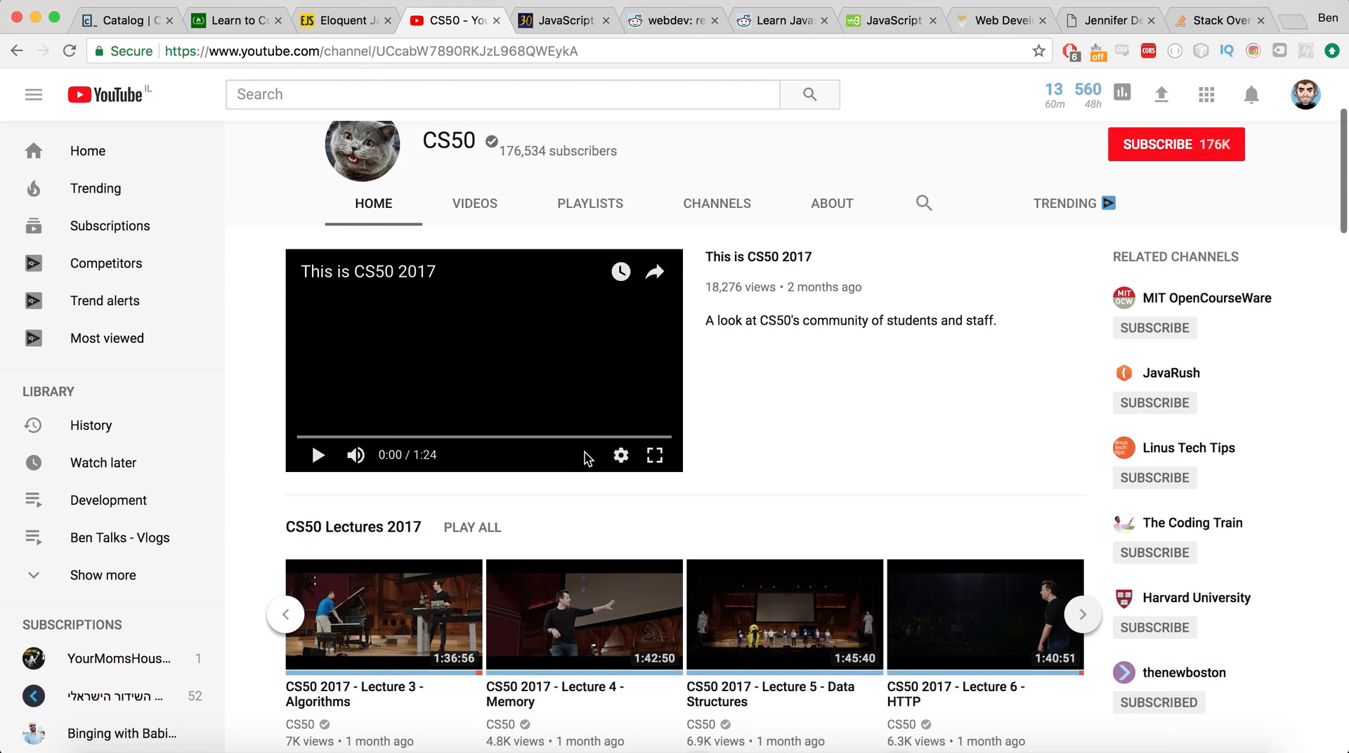
scroll(587, 457, "down", 1)
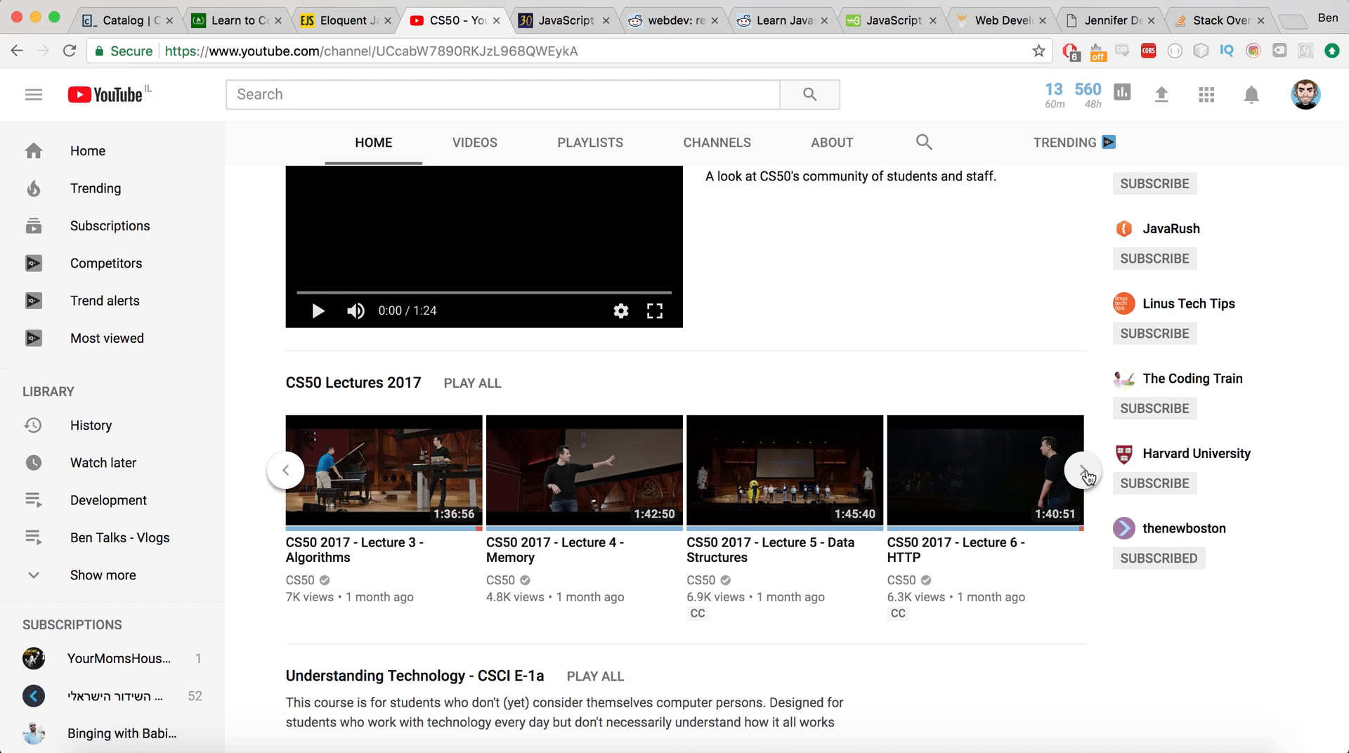
- Page the CS50 Lectures 2017 row forward to the newest lectures and back to Lecture 0
left_click(1086, 475)
left_click(1088, 480)
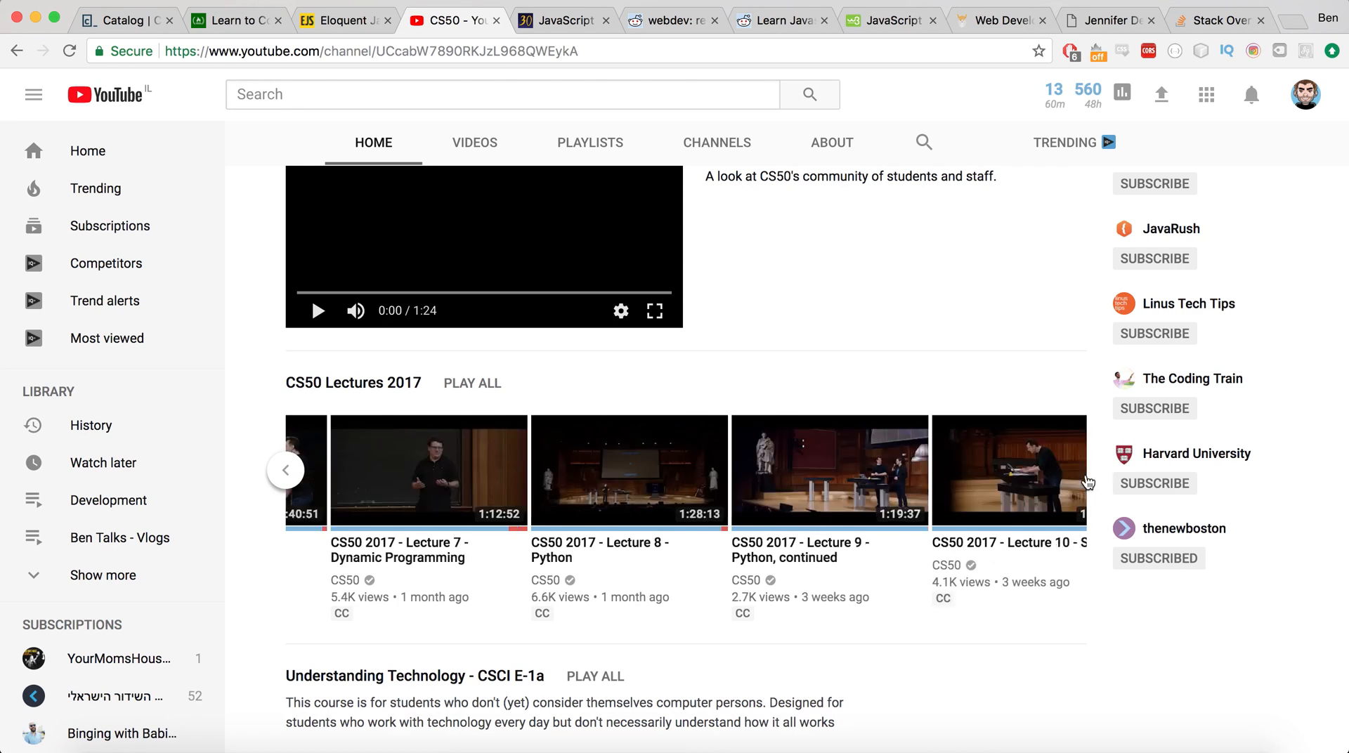
left_click(285, 471)
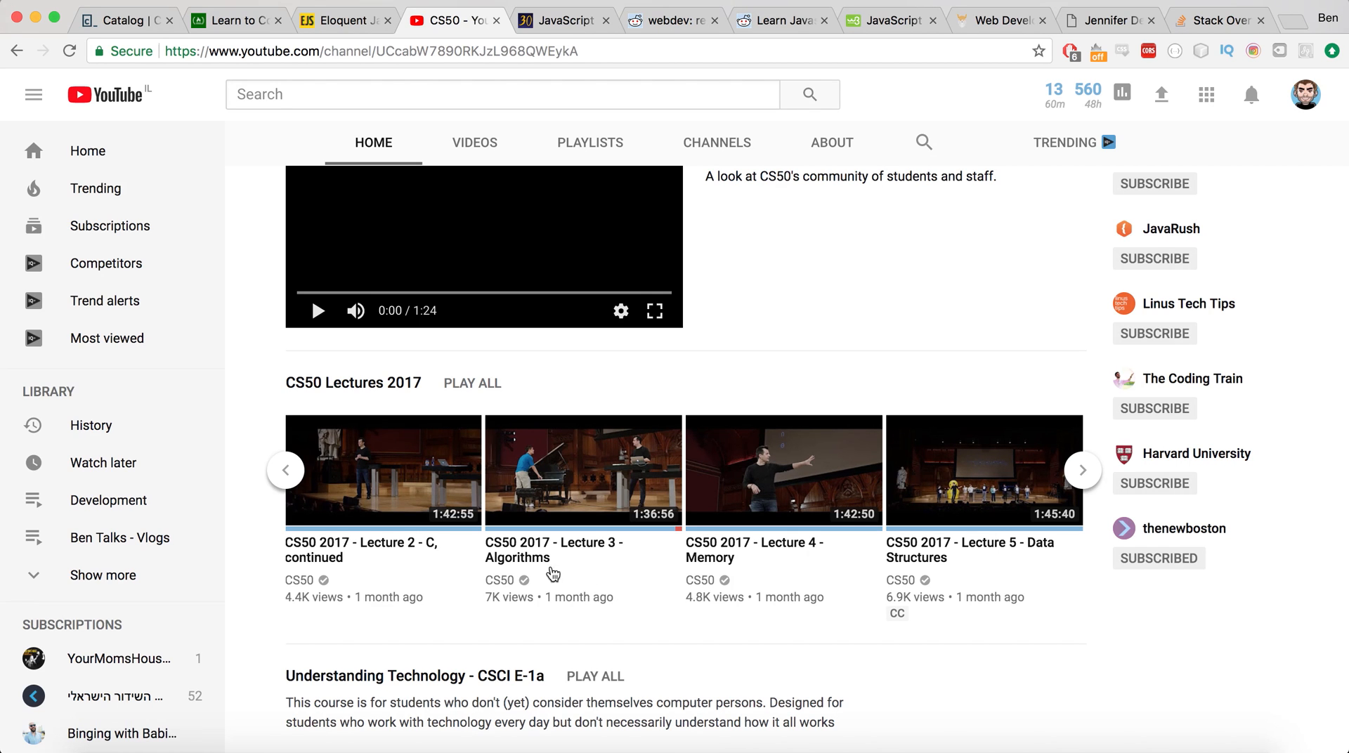
left_click(288, 471)
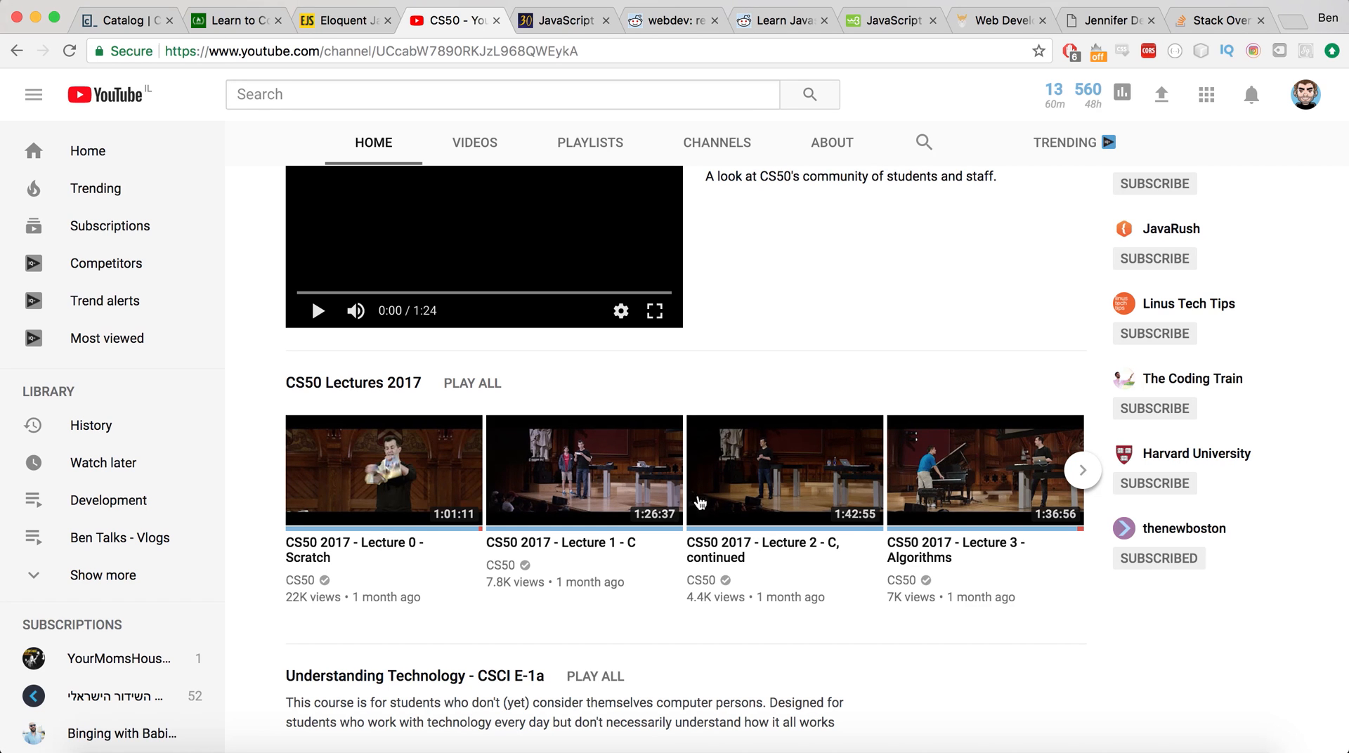
scroll(693, 568, "up", 4)
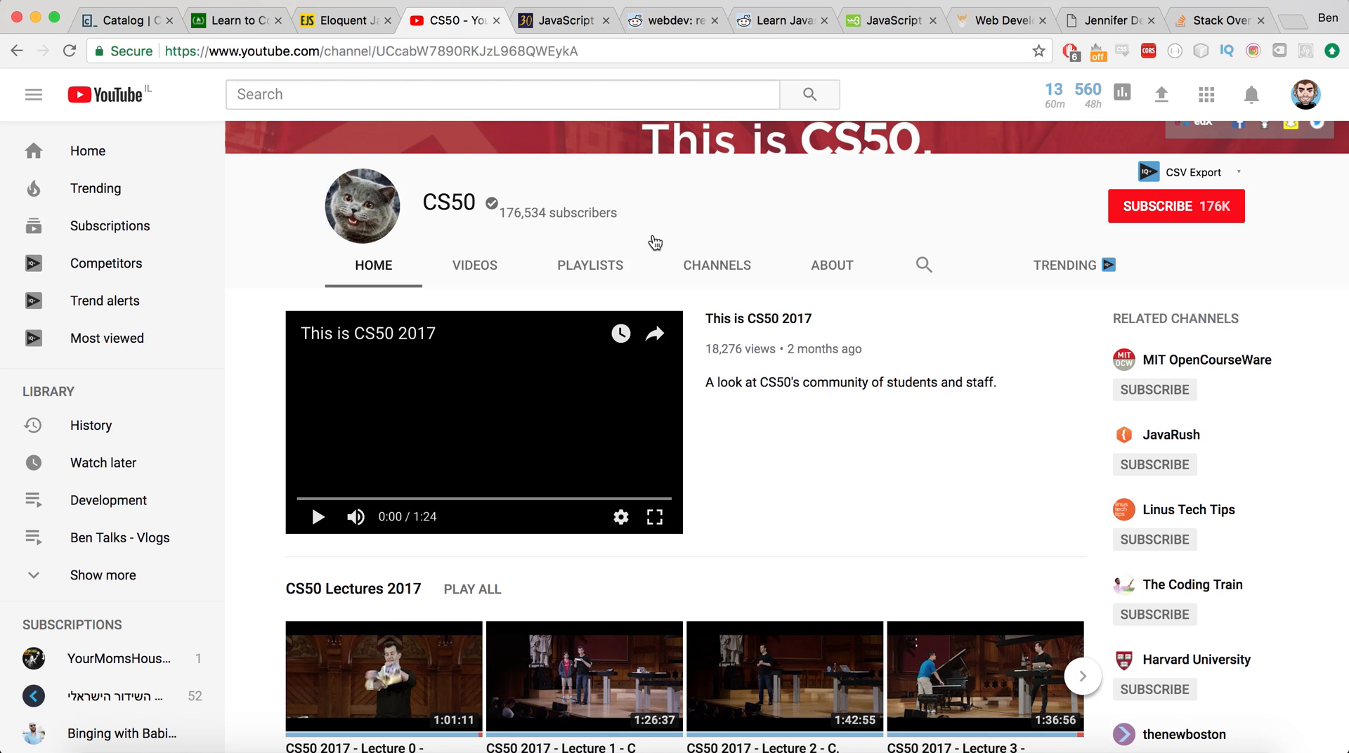
- Bring up the JavaScript30 30-day vanilla JS challenge landing page
left_click(561, 23)
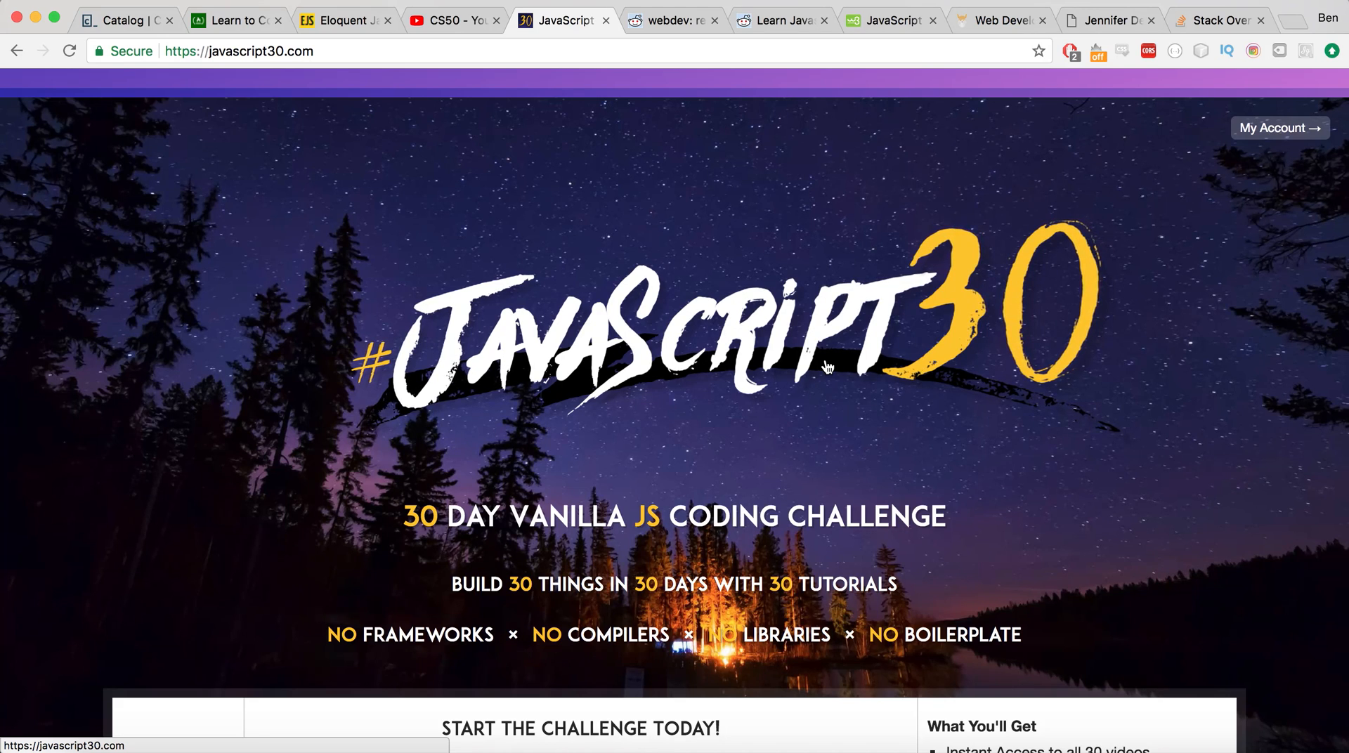
scroll(828, 366, "down", 5)
scroll(675, 422, "down", 2)
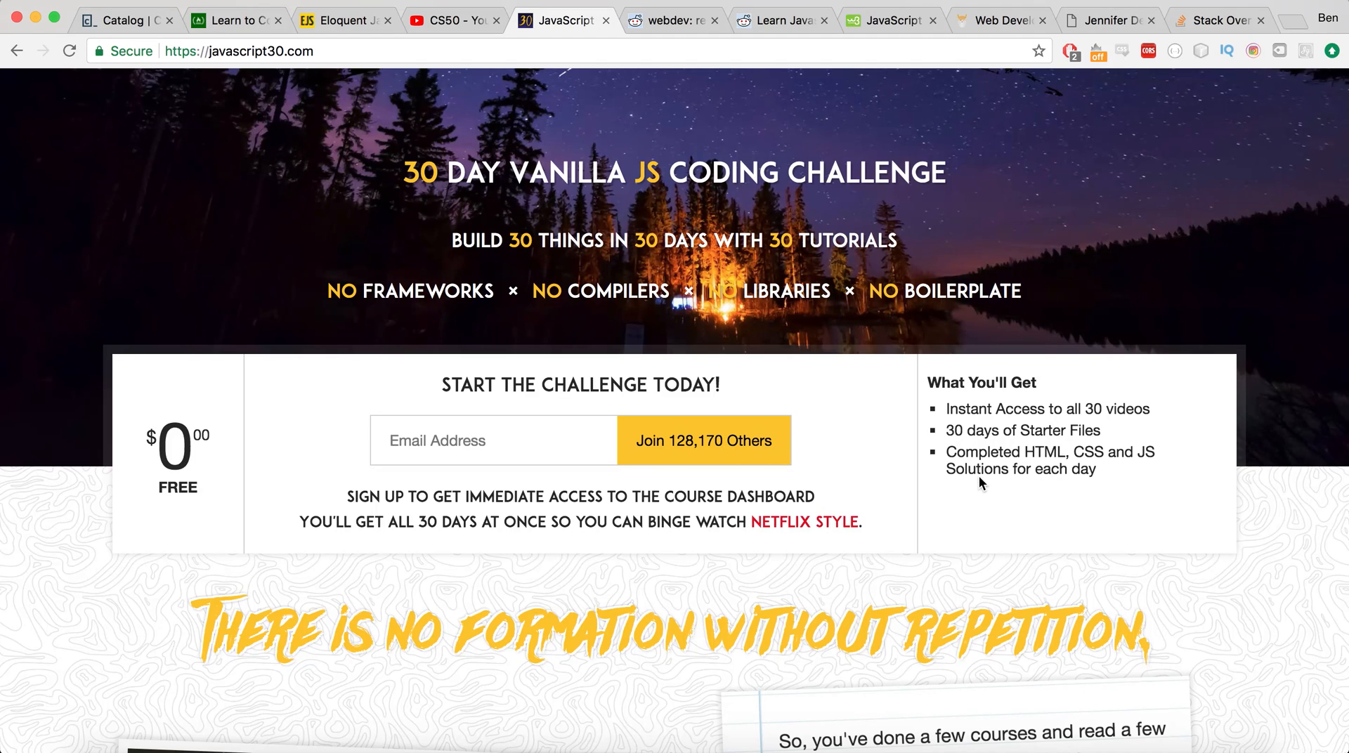
scroll(979, 476, "down", 2)
scroll(980, 476, "down", 1)
scroll(710, 619, "down", 2)
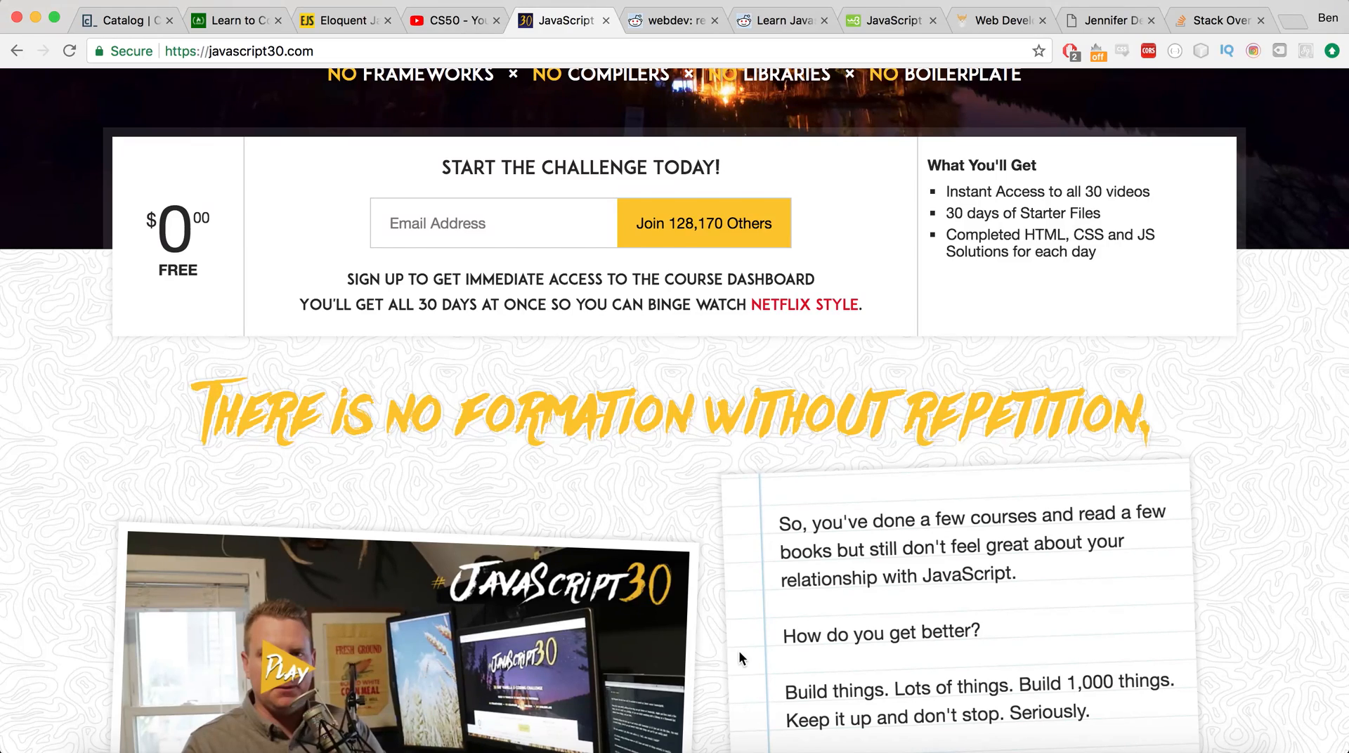
scroll(740, 651, "down", 5)
scroll(739, 650, "down", 3)
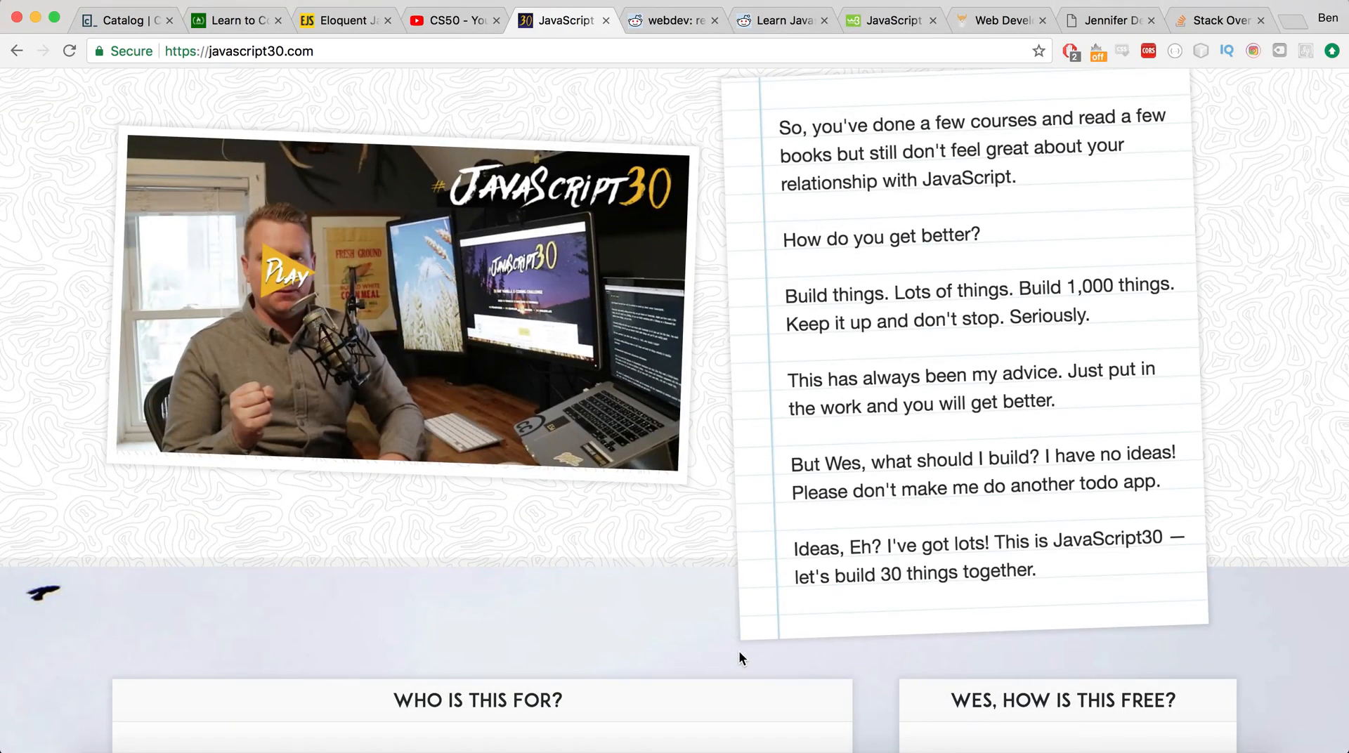
scroll(739, 651, "down", 4)
scroll(739, 651, "down", 3)
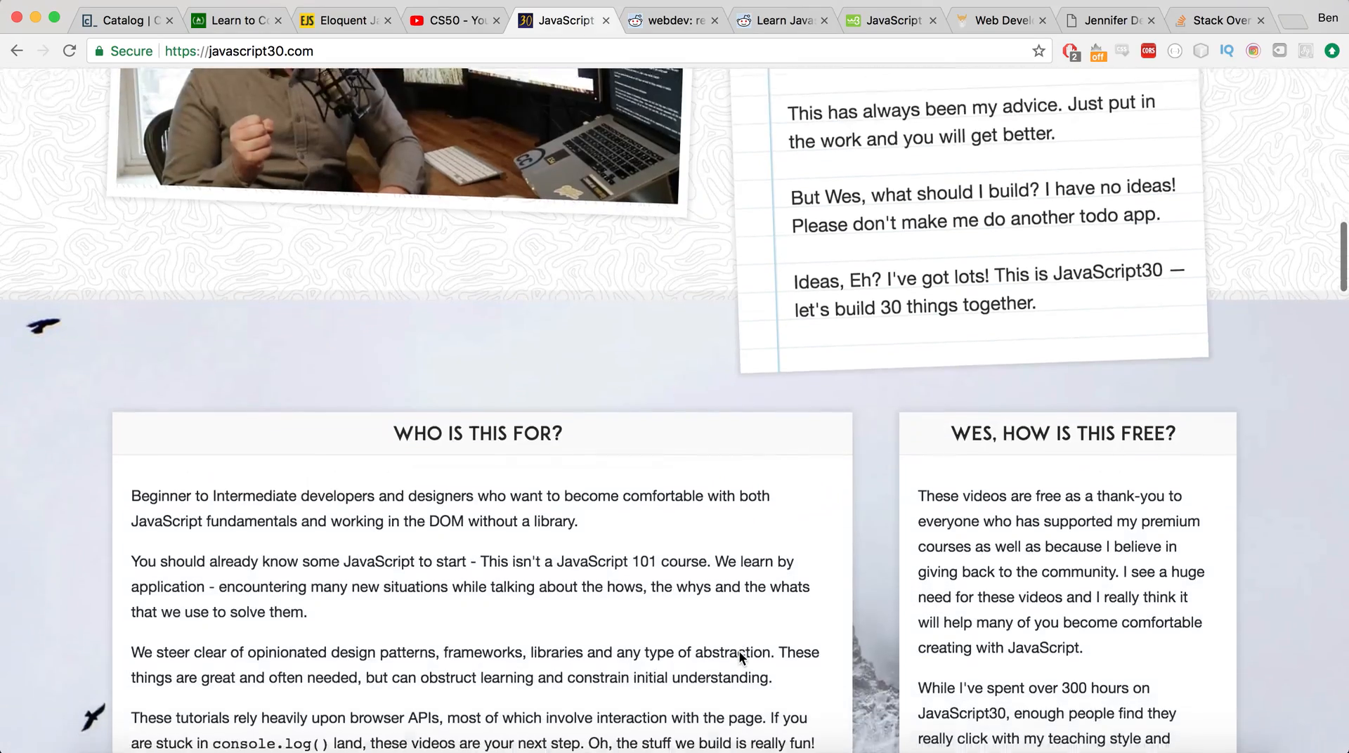
scroll(739, 651, "down", 4)
scroll(739, 650, "down", 2)
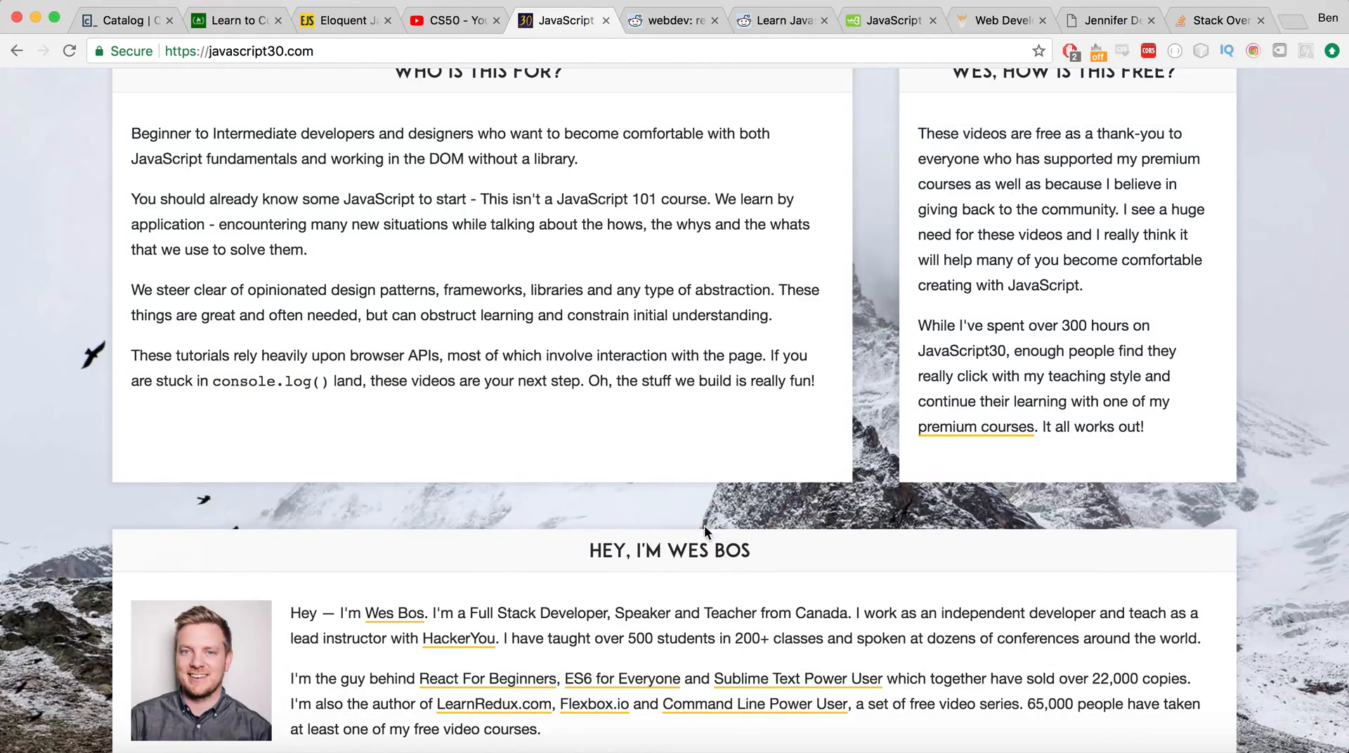
scroll(702, 531, "up", 3)
scroll(707, 505, "up", 5)
scroll(732, 389, "up", 3)
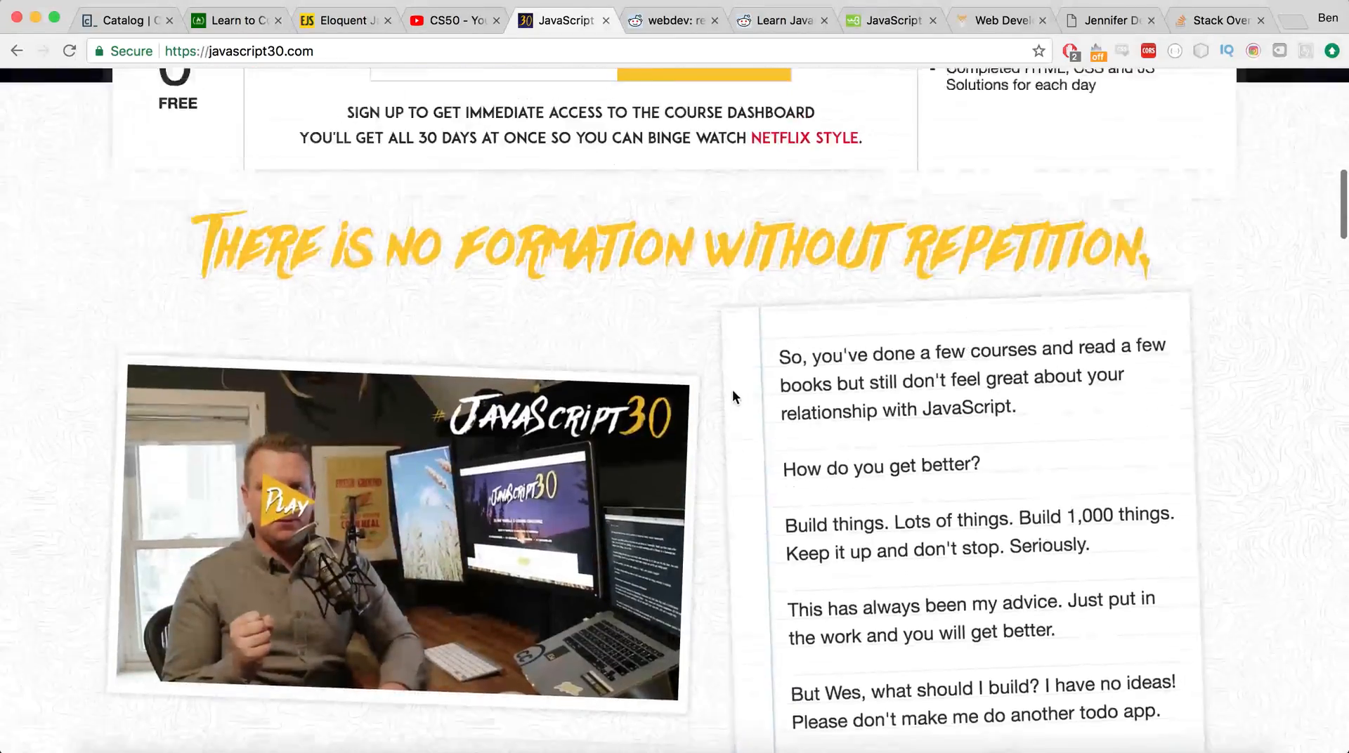
scroll(733, 389, "up", 2)
scroll(732, 389, "up", 3)
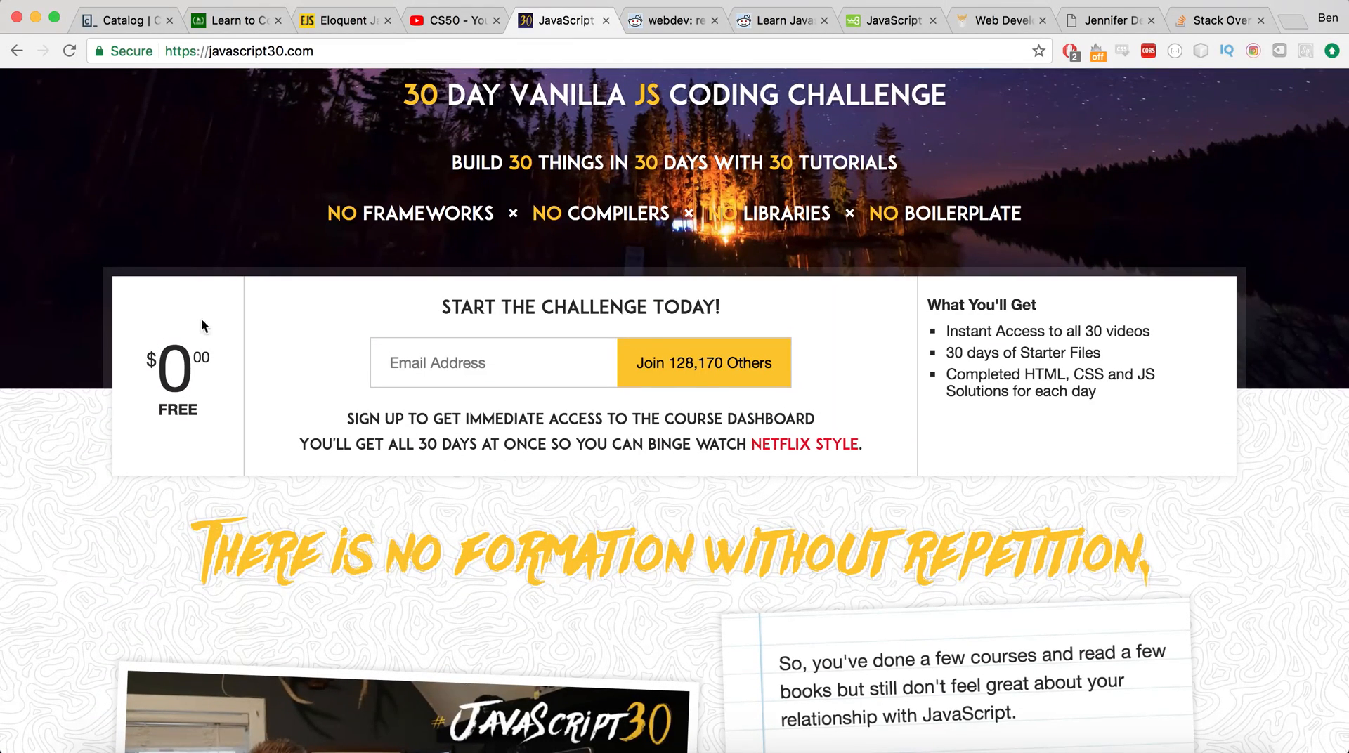
- Bring up the r/webdev subreddit's list of hot posts
left_click(672, 20)
scroll(672, 173, "up", 10)
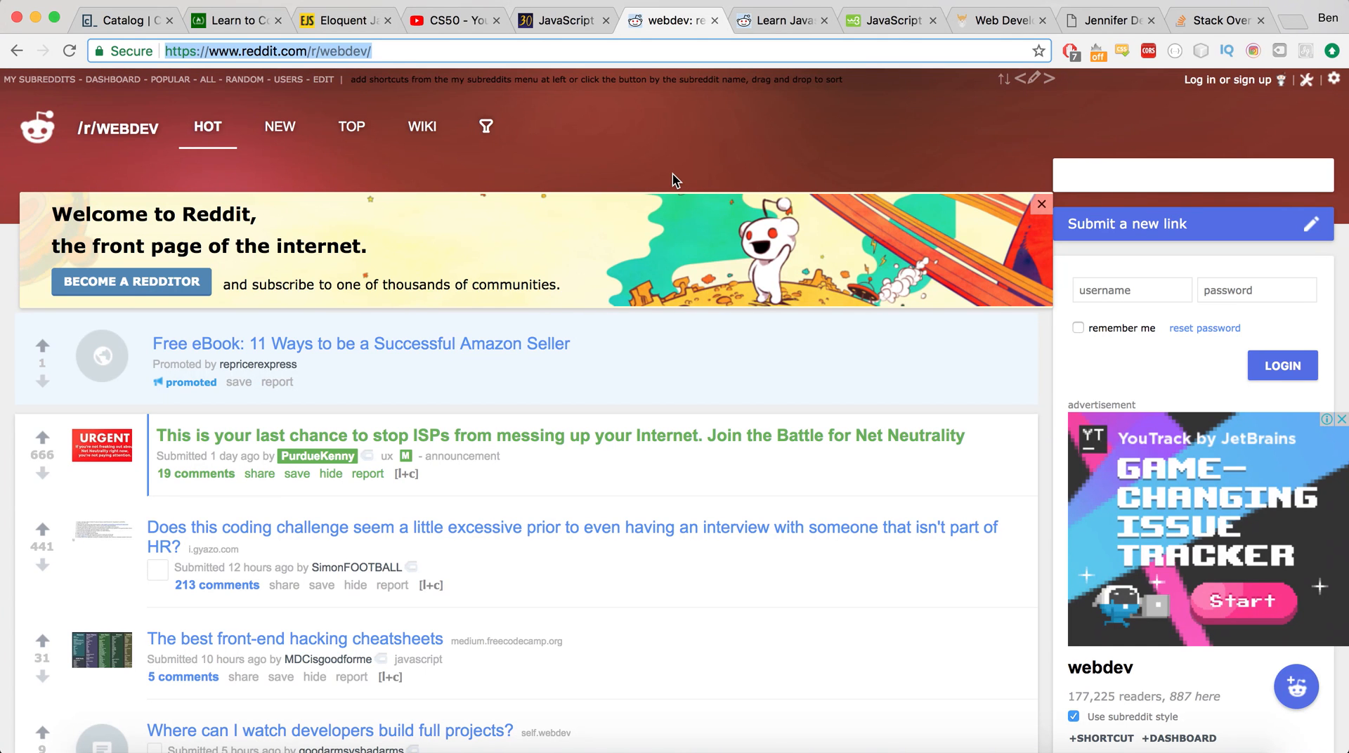
scroll(470, 402, "down", 5)
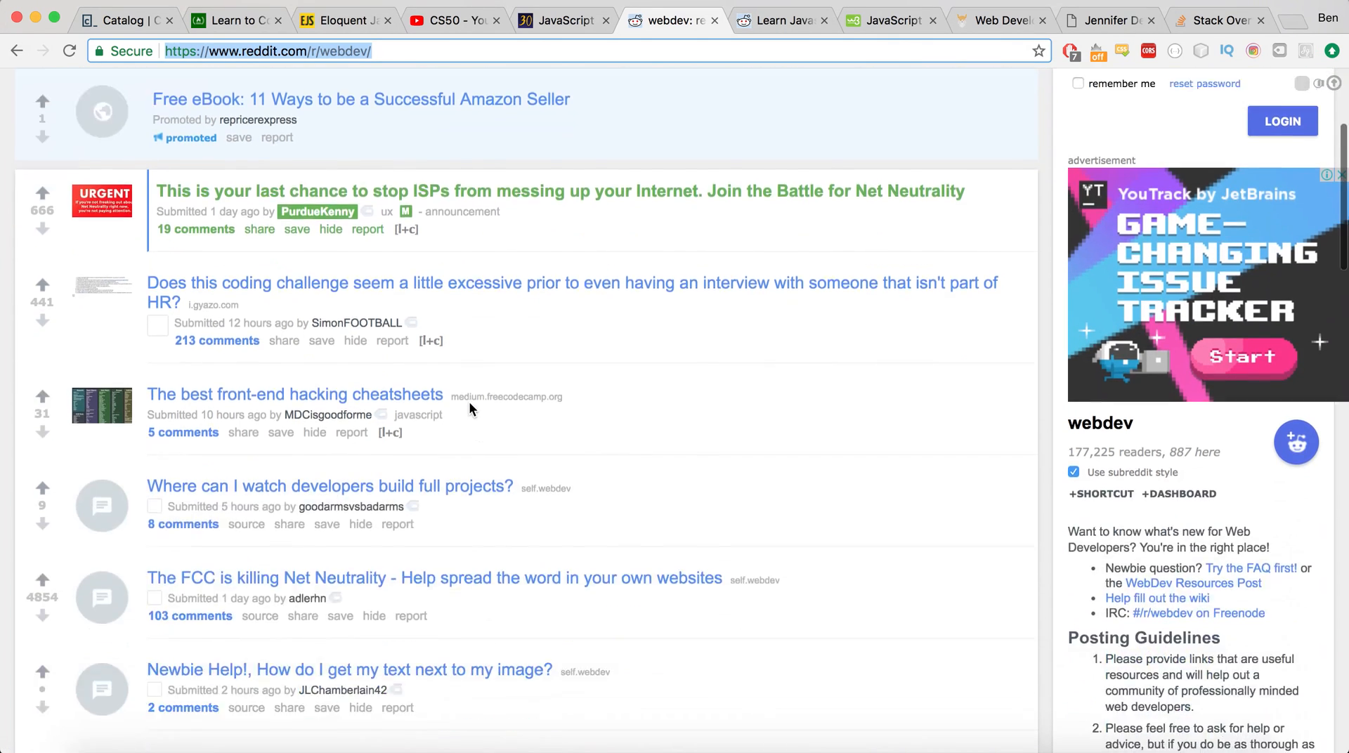
scroll(470, 402, "down", 5)
scroll(470, 402, "down", 5)
scroll(470, 402, "down", 3)
scroll(470, 402, "down", 2)
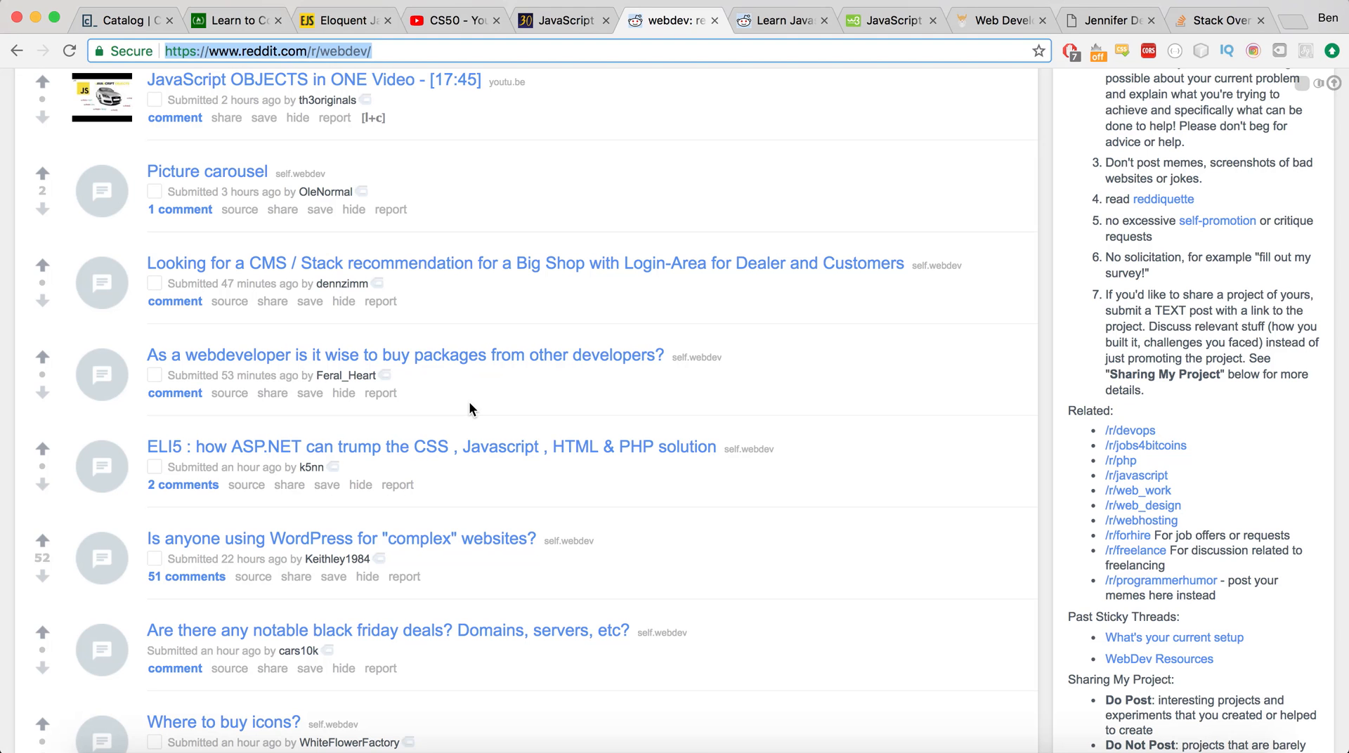
scroll(471, 408, "down", 5)
scroll(477, 380, "down", 4)
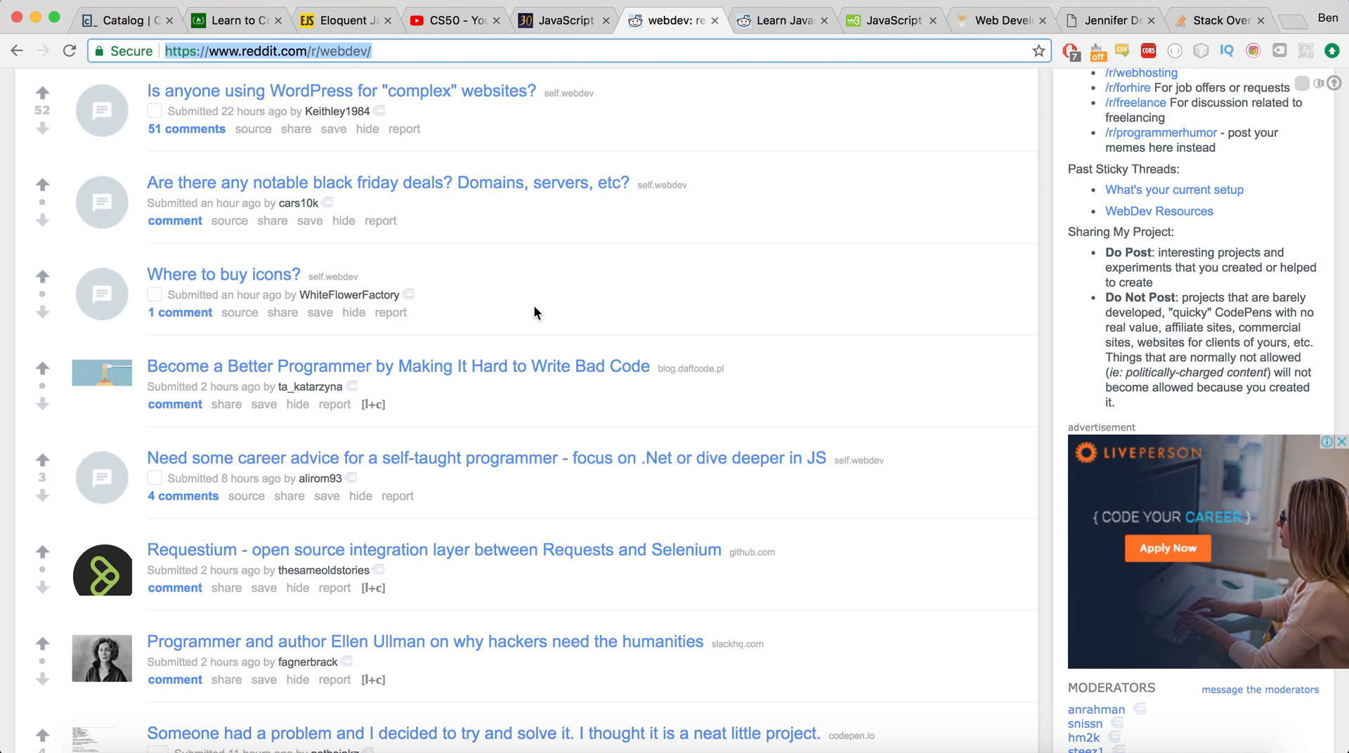
scroll(534, 305, "down", 5)
scroll(533, 305, "down", 1)
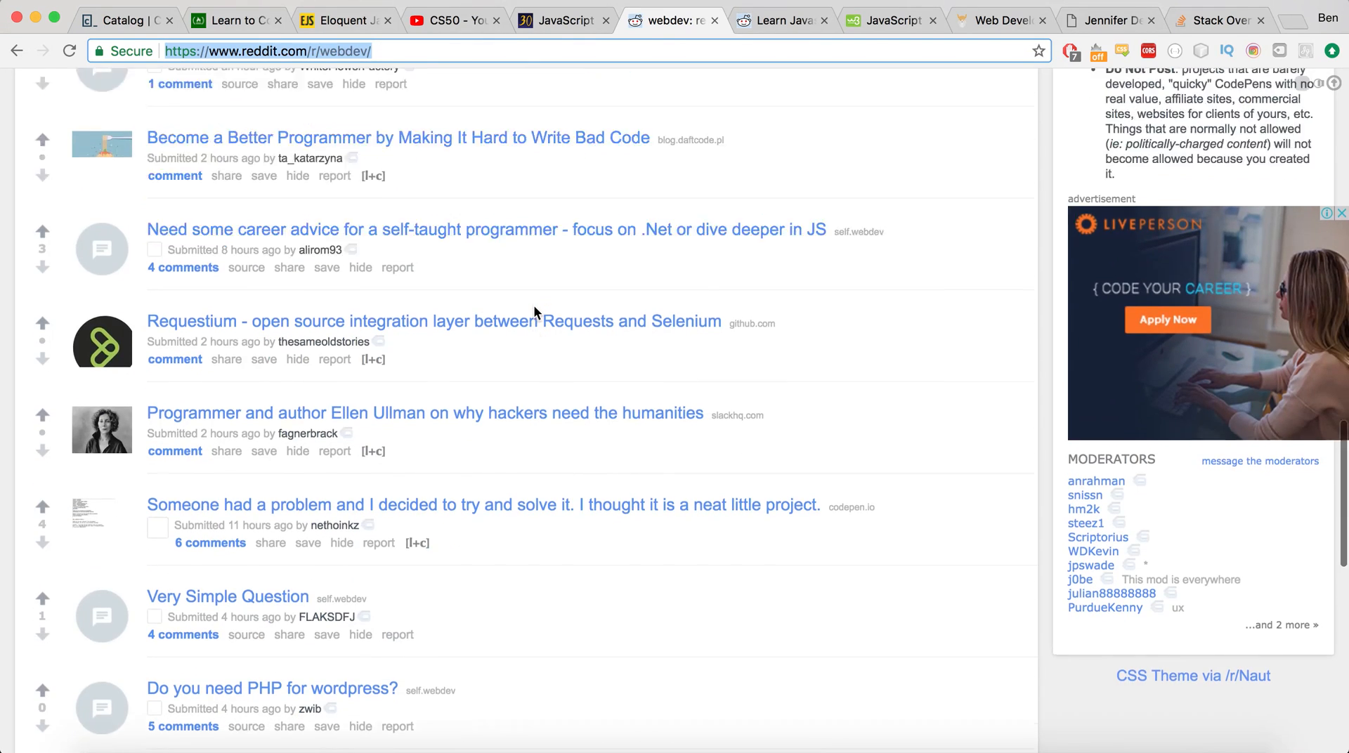
scroll(534, 305, "up", 10)
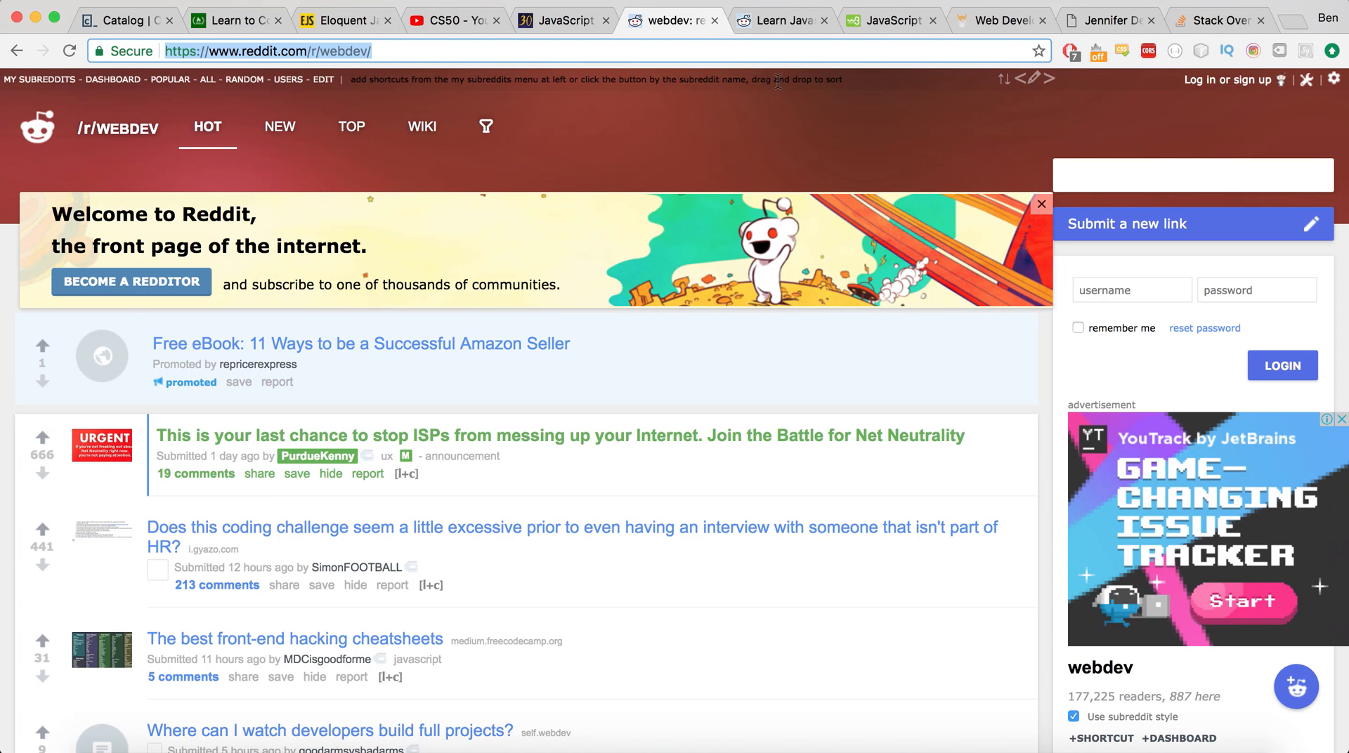
- Bring up the r/learnjavascript subreddit's list of hot posts
left_click(770, 30)
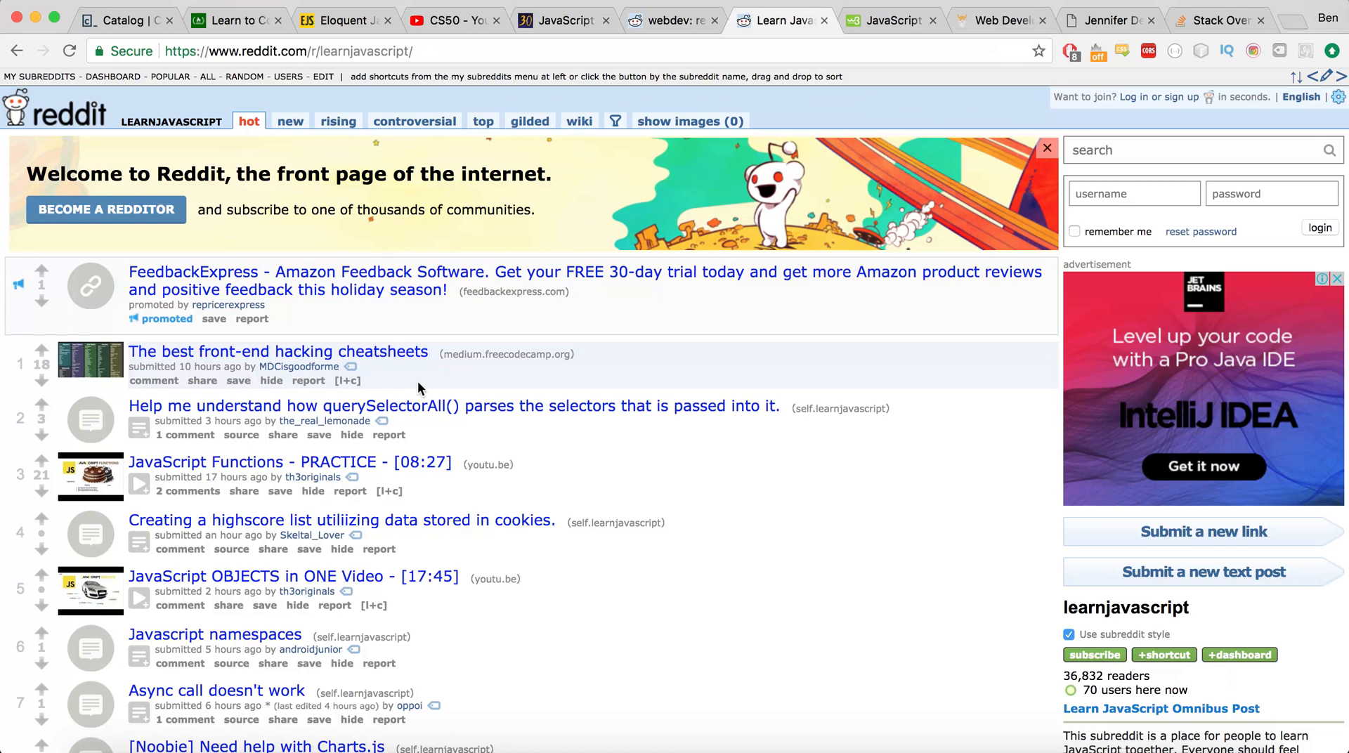
scroll(517, 539, "down", 5)
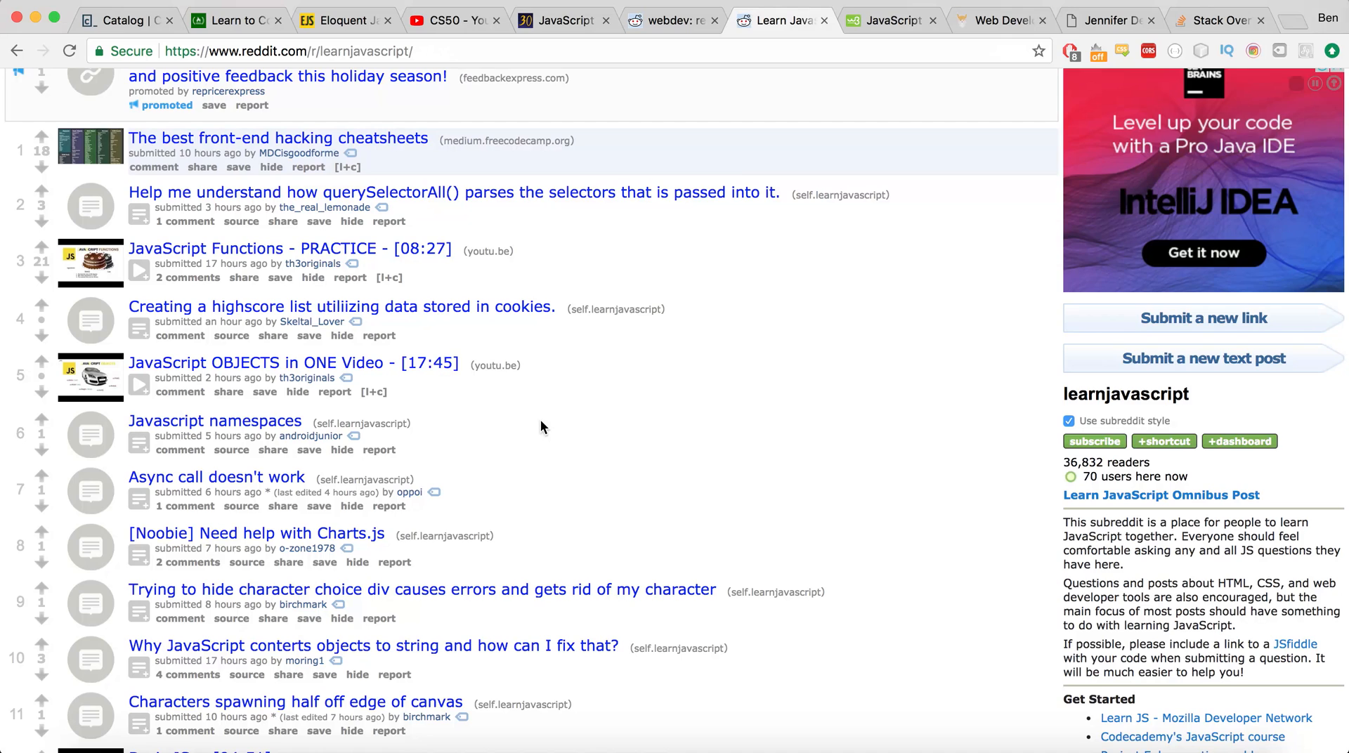
scroll(609, 413, "up", 5)
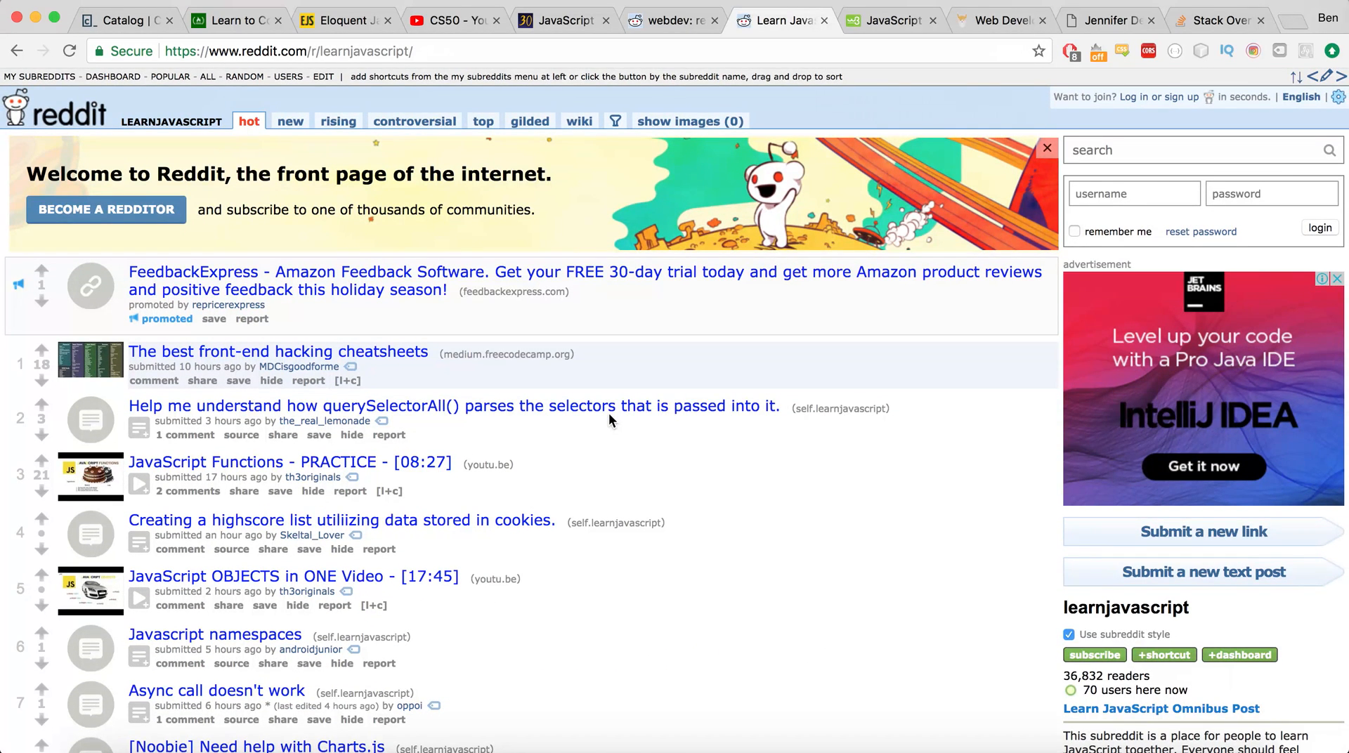
- Review the w3schools JavaScript Dates tutorial, briefly selecting its heading, then move to The Odin Project
left_click(880, 25)
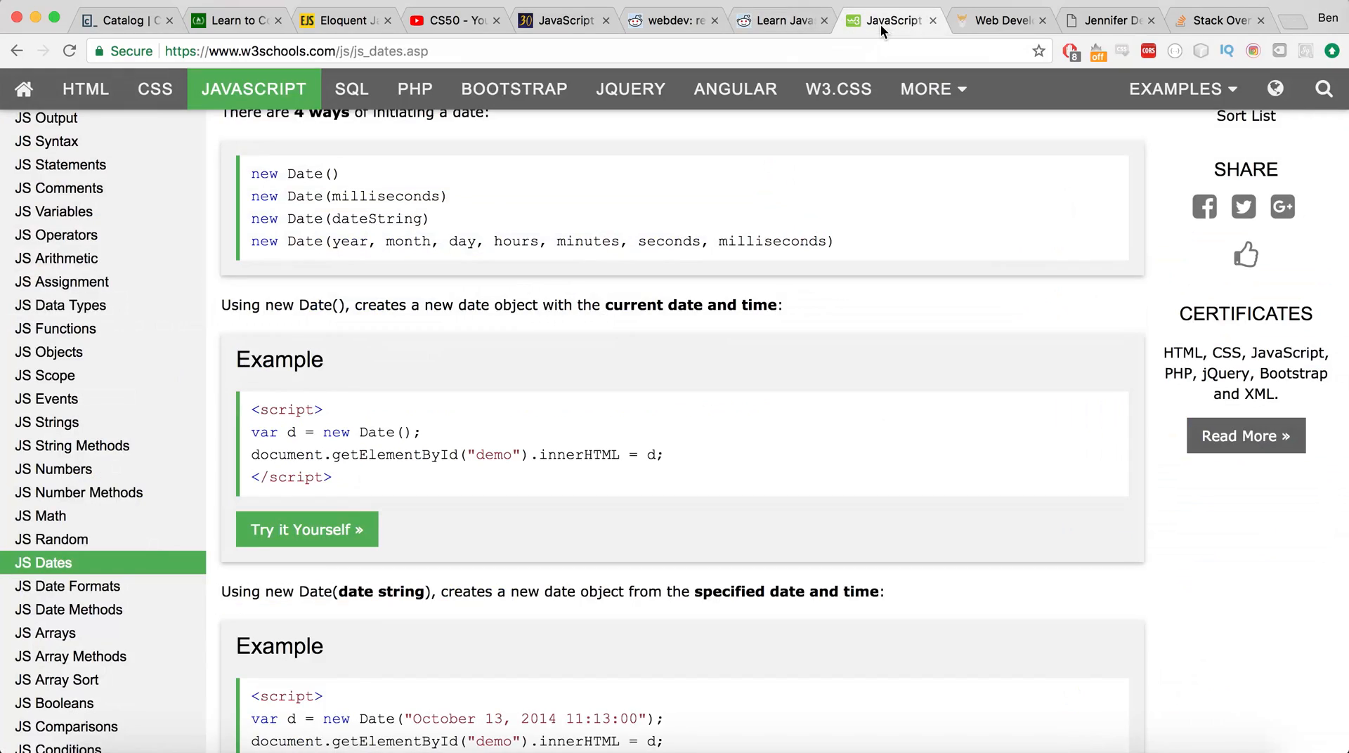
scroll(610, 341, "up", 10)
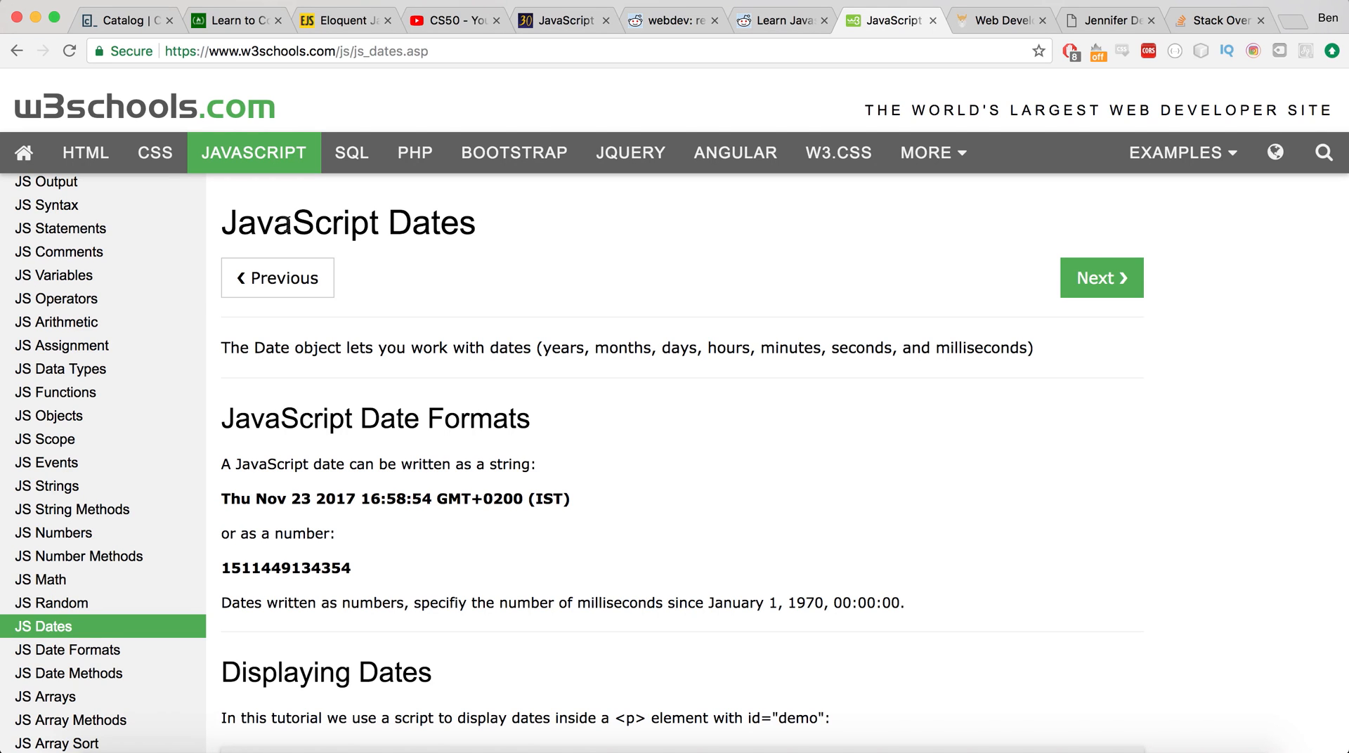
left_click_drag(487, 221, 221, 221)
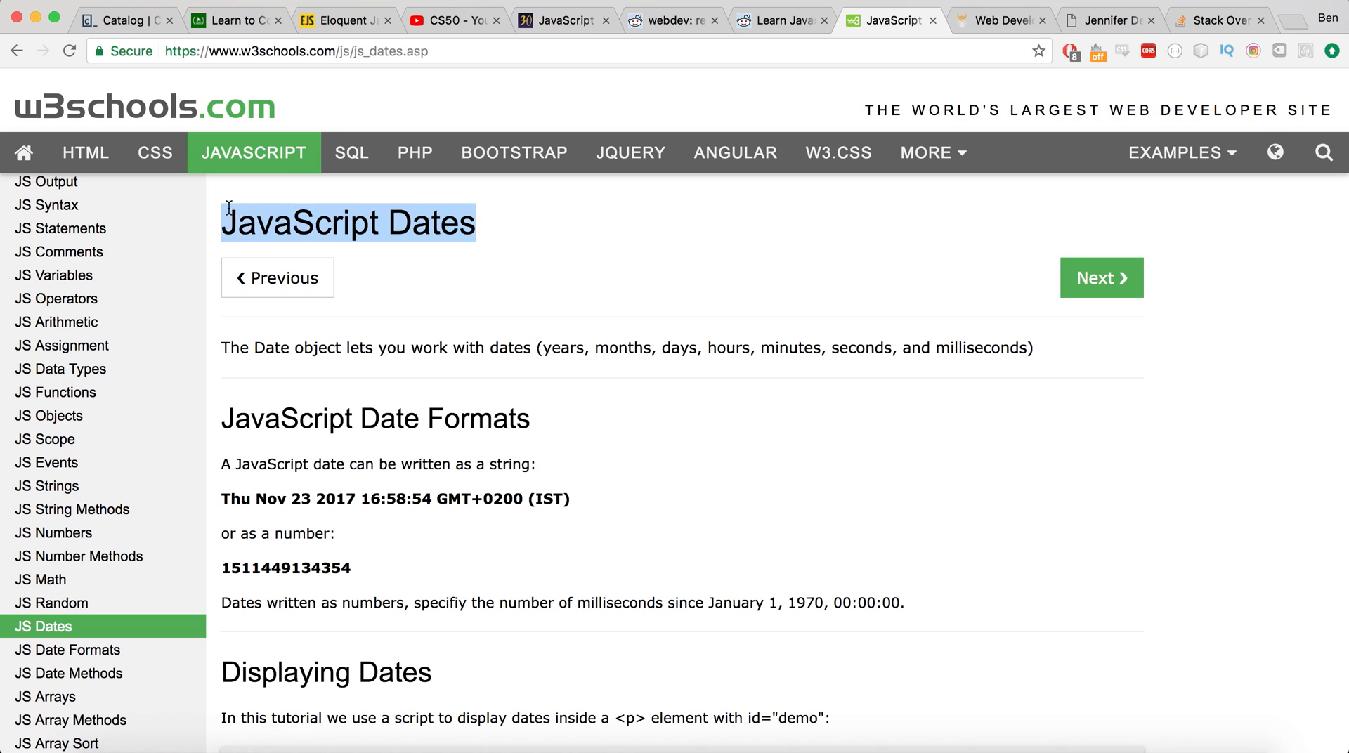
scroll(433, 303, "down", 5)
scroll(432, 303, "down", 2)
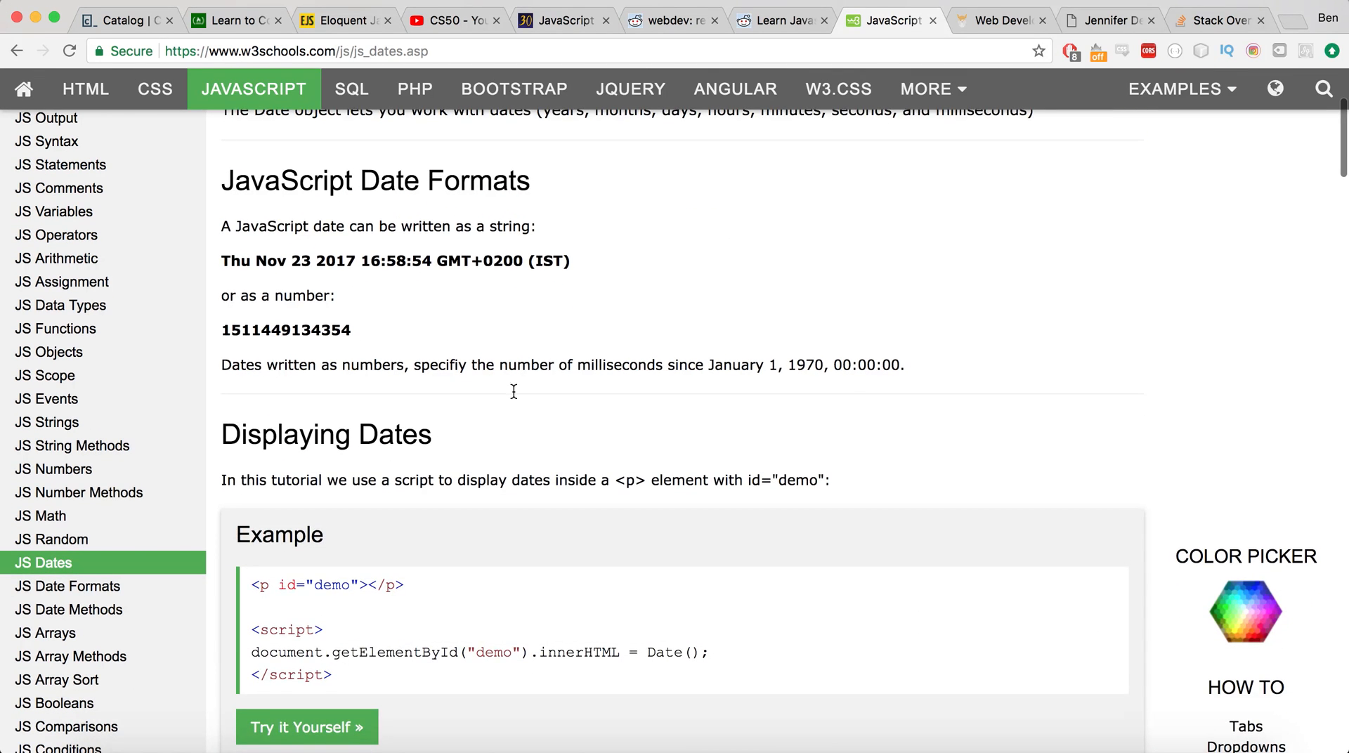
scroll(533, 477, "down", 6)
scroll(530, 470, "down", 5)
scroll(530, 470, "down", 4)
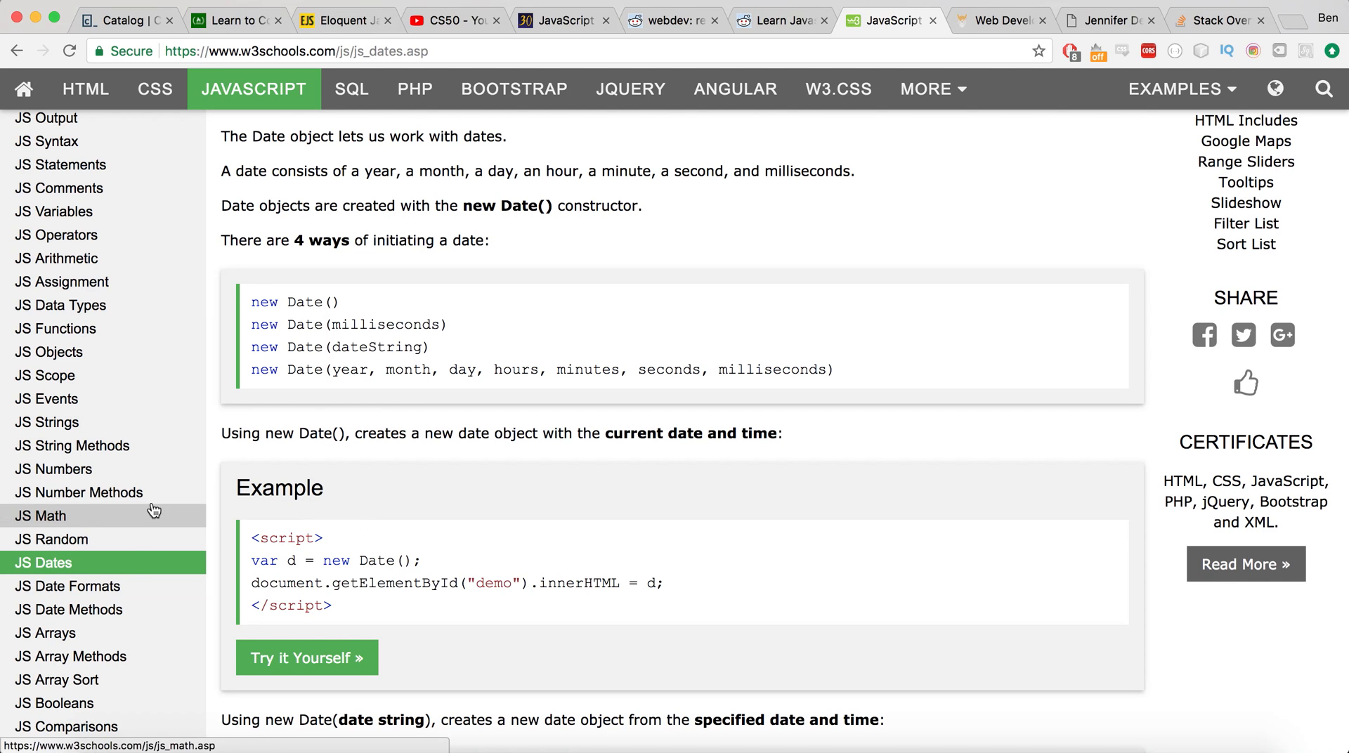
scroll(356, 518, "up", 10)
scroll(356, 518, "up", 2)
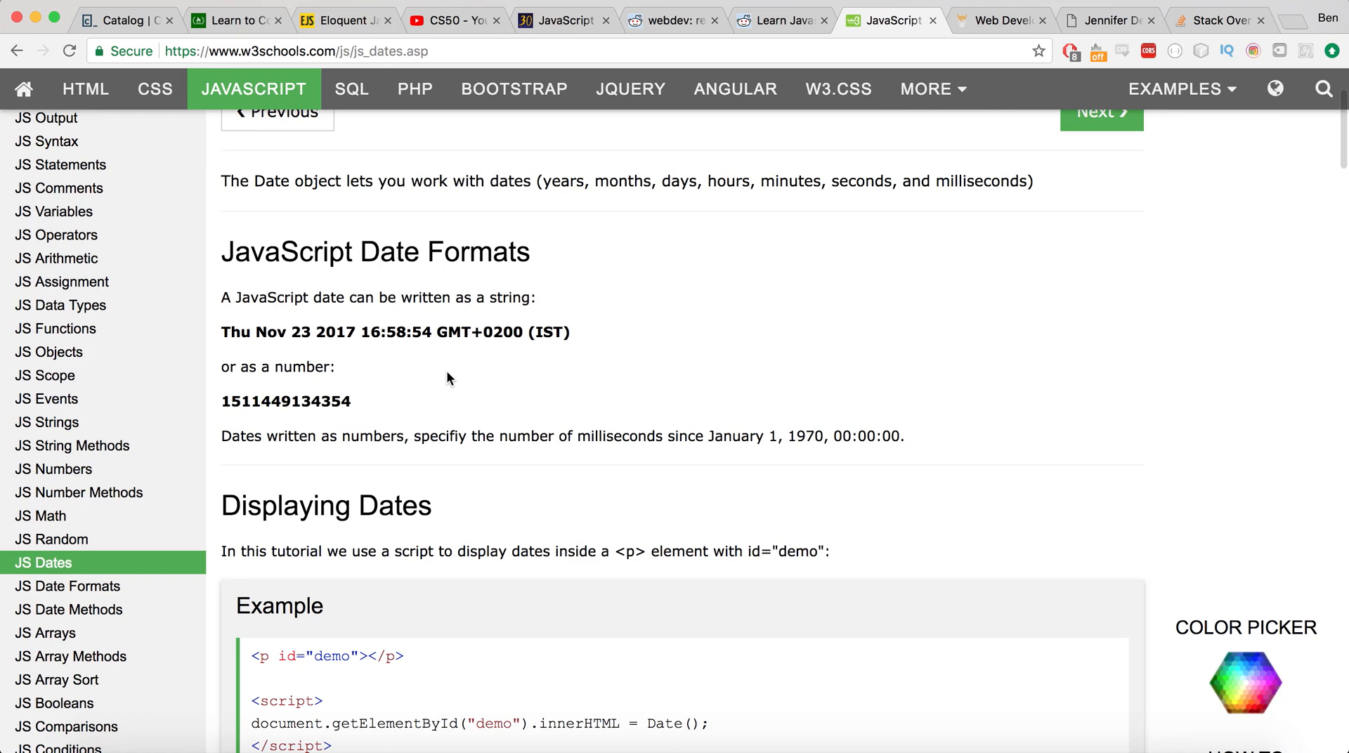
scroll(446, 370, "up", 6)
left_click(550, 270)
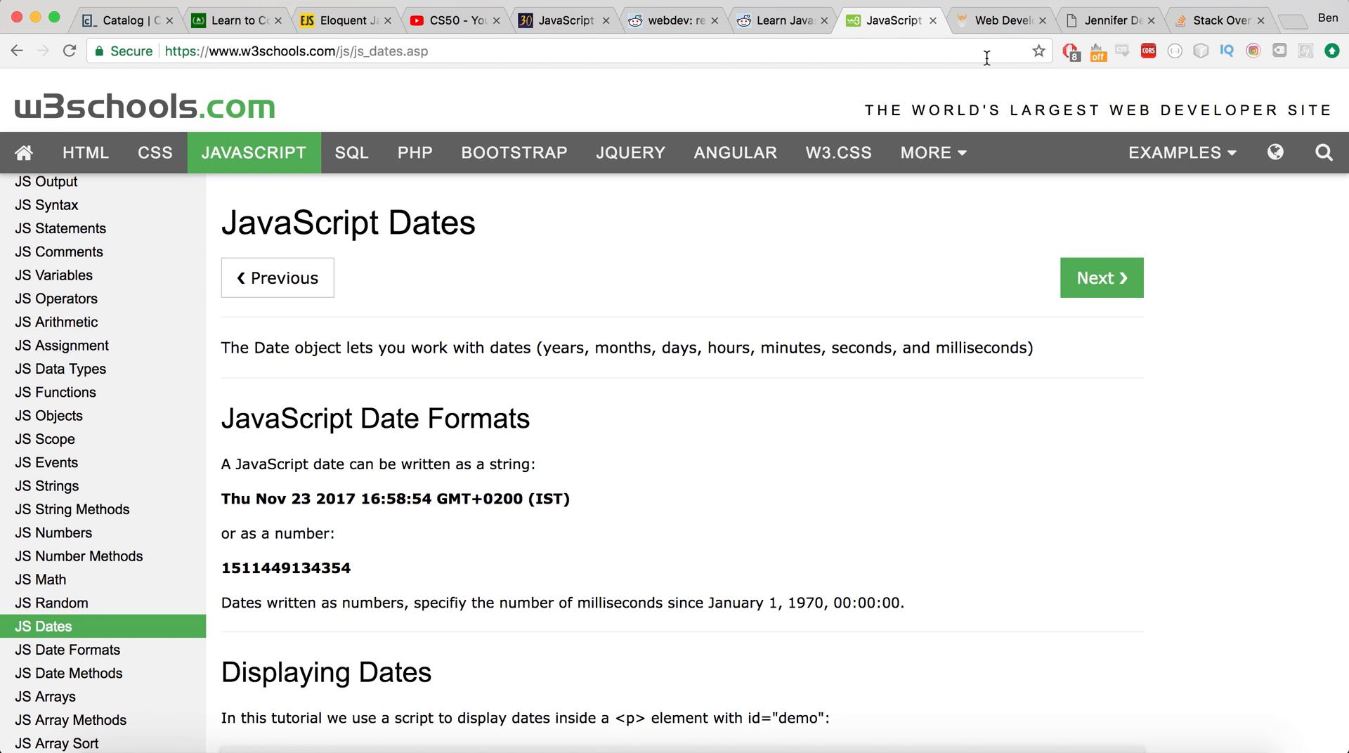
left_click(1001, 21)
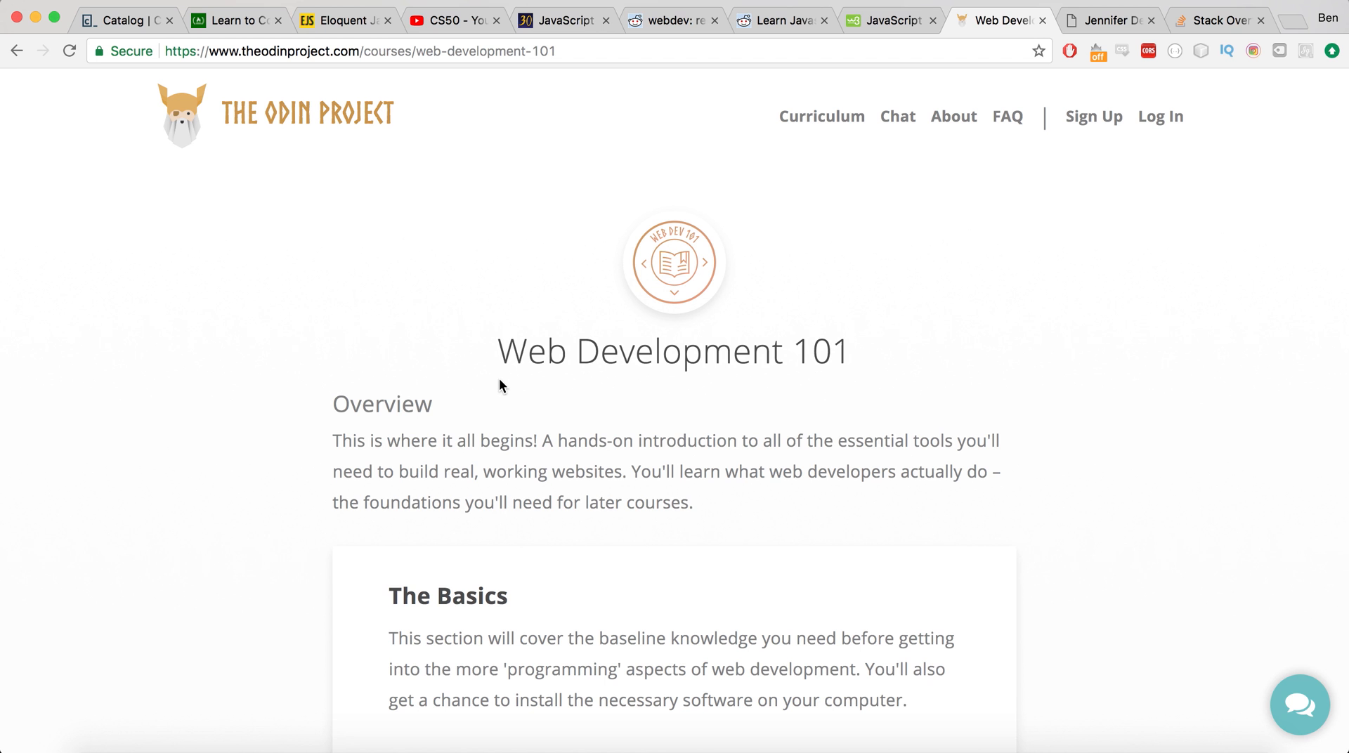
scroll(468, 393, "down", 4)
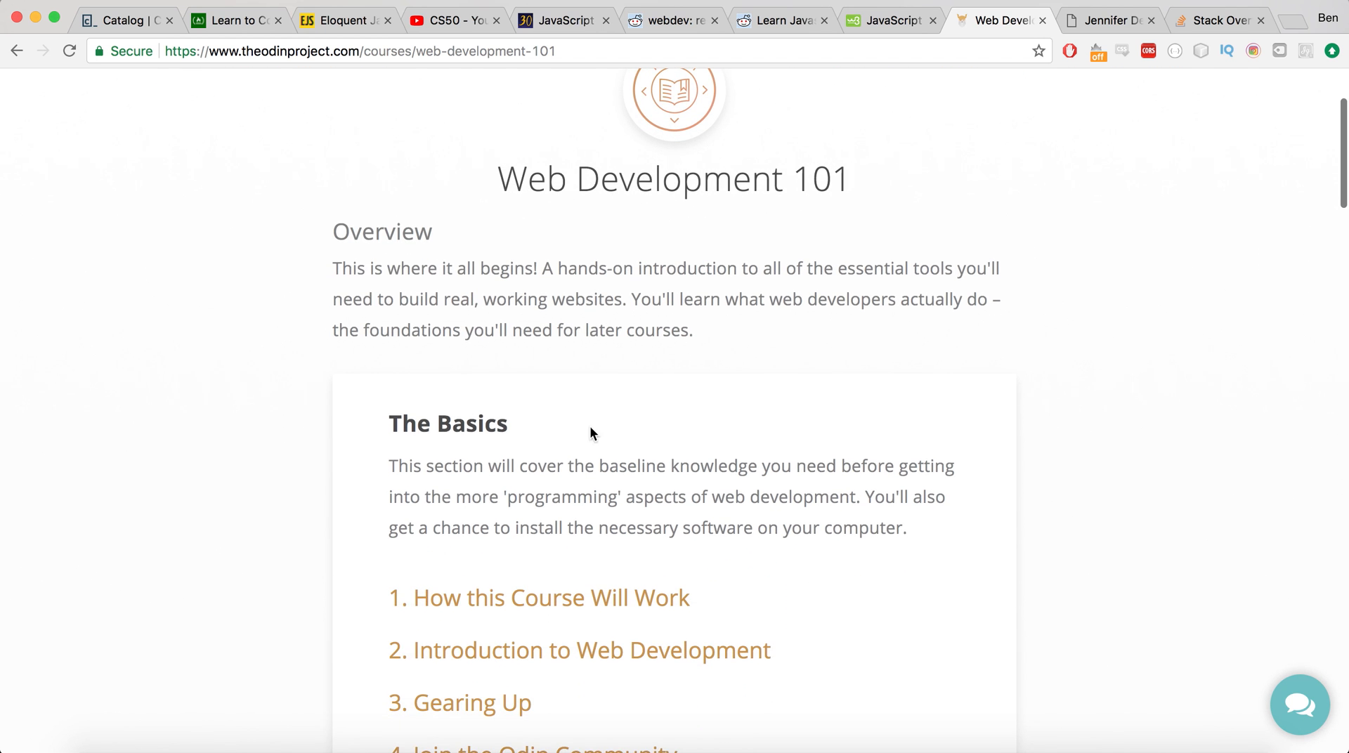
scroll(588, 427, "down", 6)
scroll(536, 553, "down", 2)
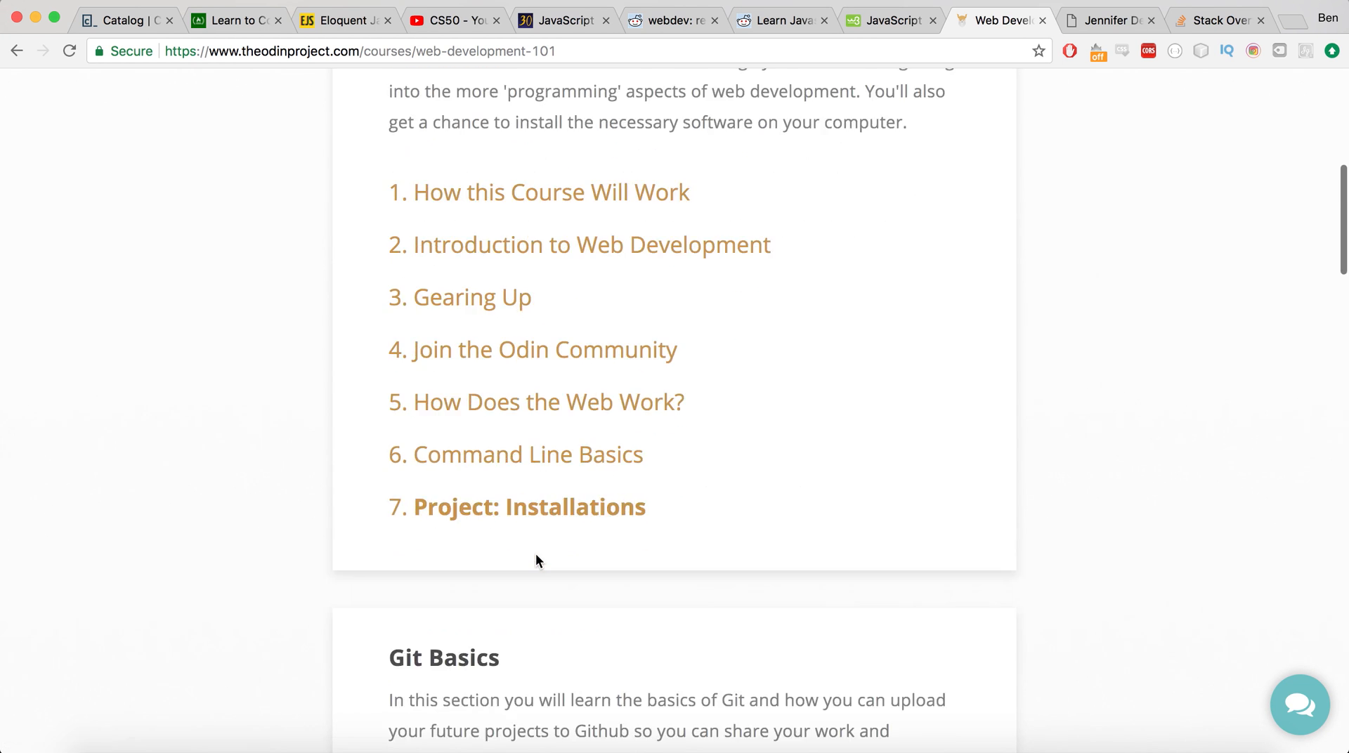
scroll(535, 554, "down", 6)
scroll(536, 560, "down", 1)
scroll(494, 507, "down", 8)
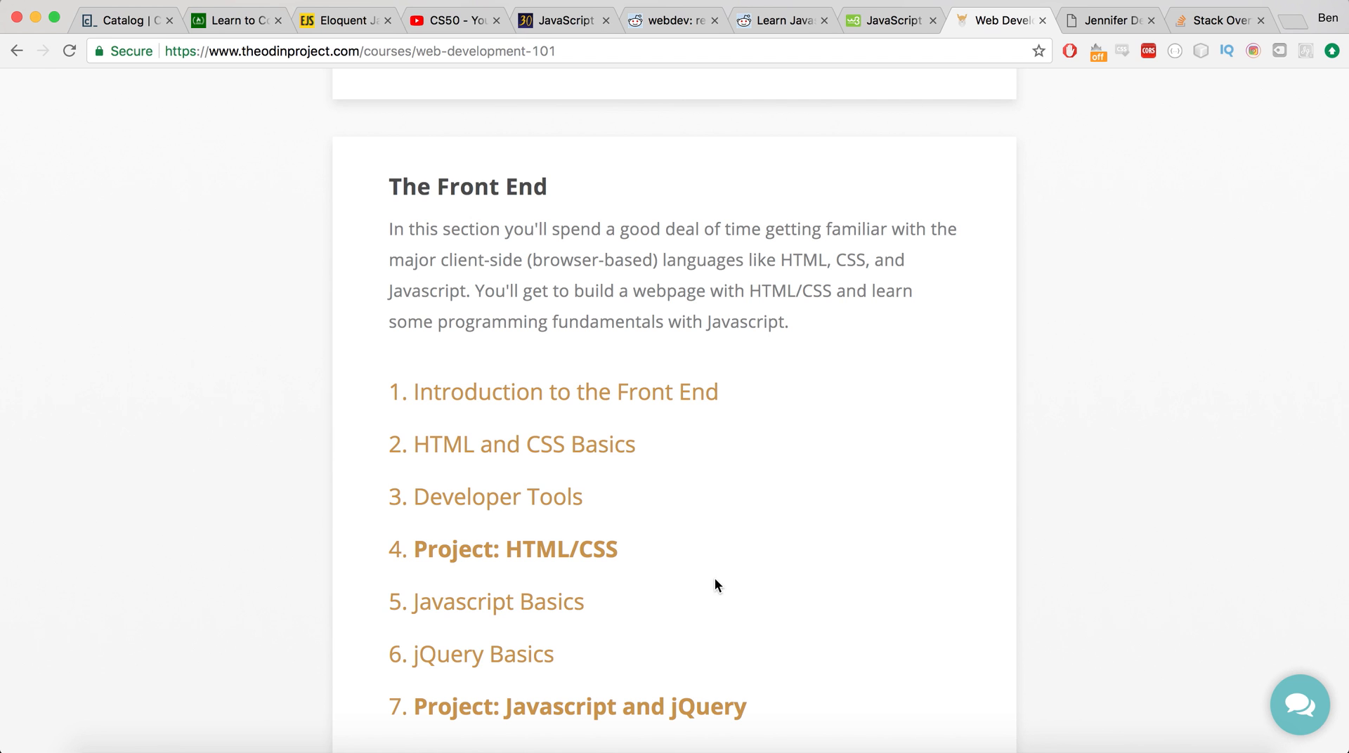
scroll(715, 579, "down", 5)
scroll(715, 578, "down", 2)
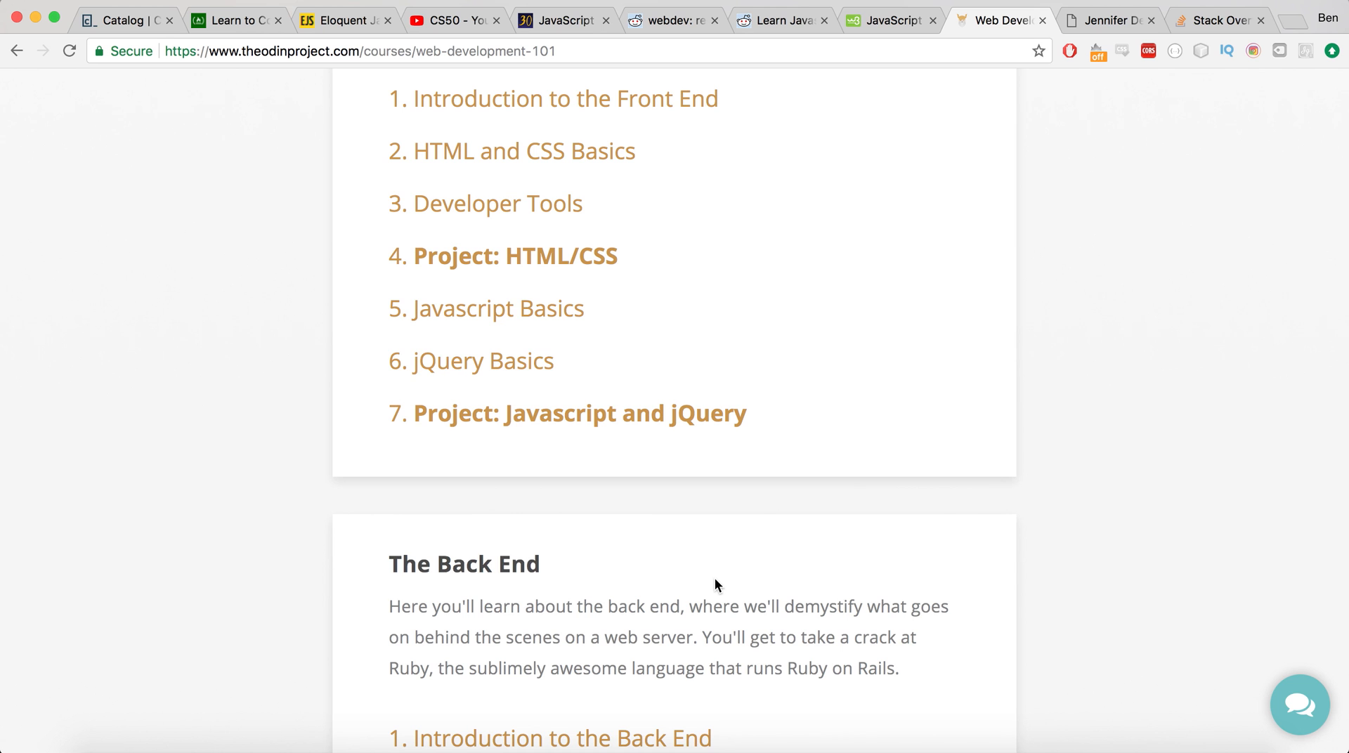
scroll(714, 578, "down", 6)
scroll(714, 578, "down", 2)
scroll(715, 578, "down", 3)
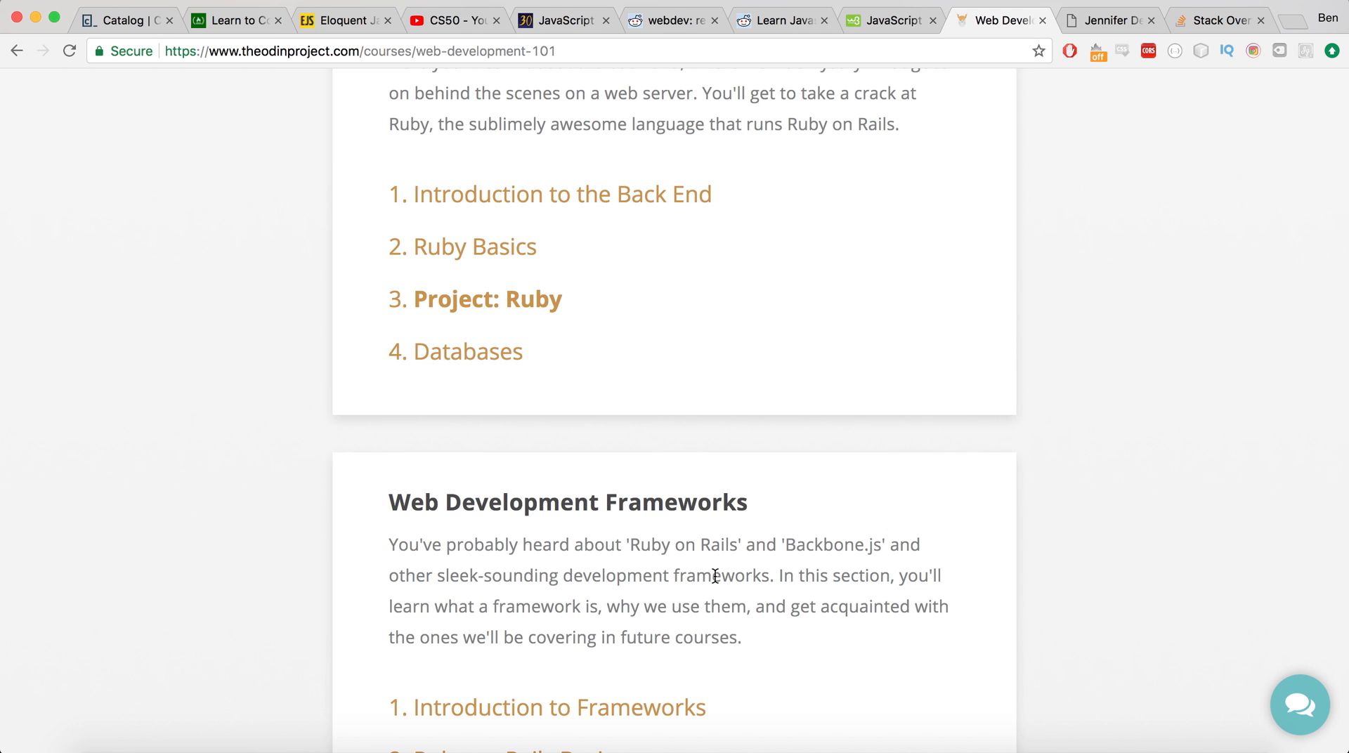
scroll(715, 575, "down", 3)
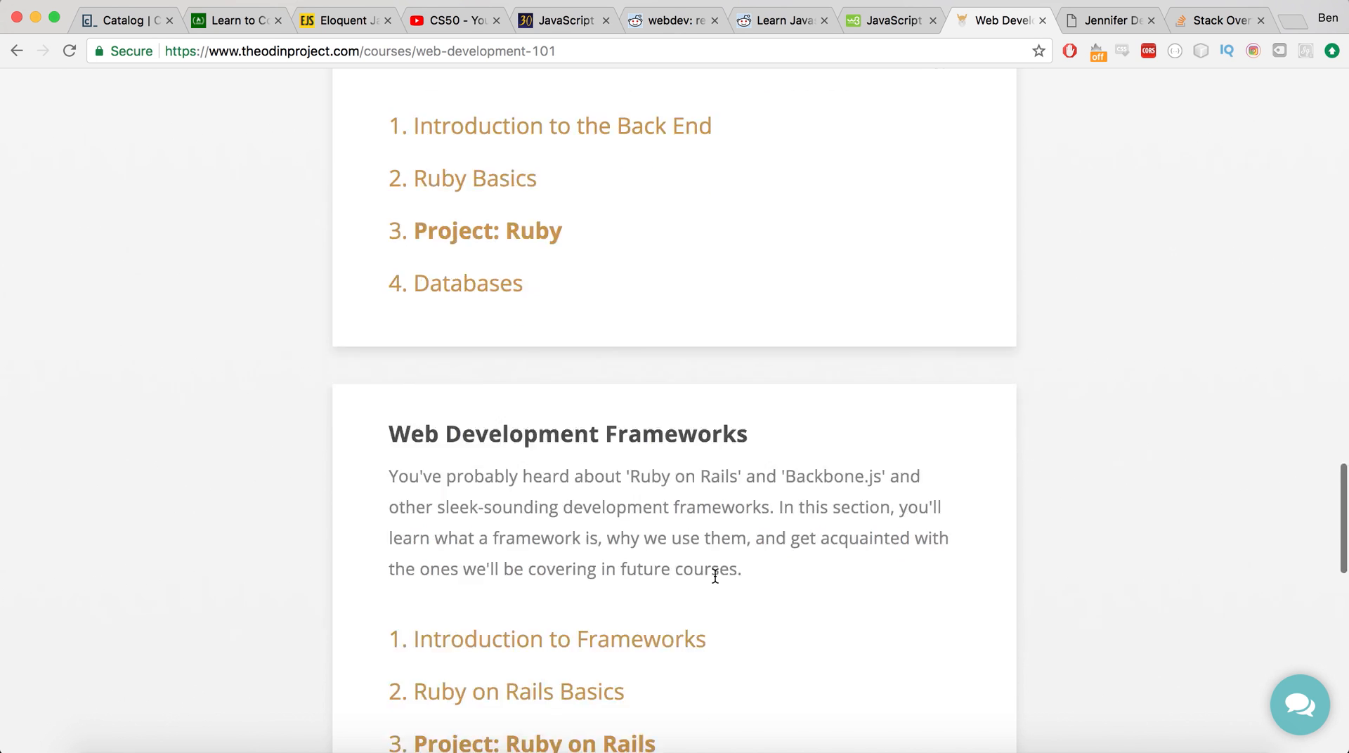
scroll(714, 575, "down", 3)
scroll(715, 575, "down", 3)
scroll(715, 575, "down", 3)
scroll(714, 578, "down", 1)
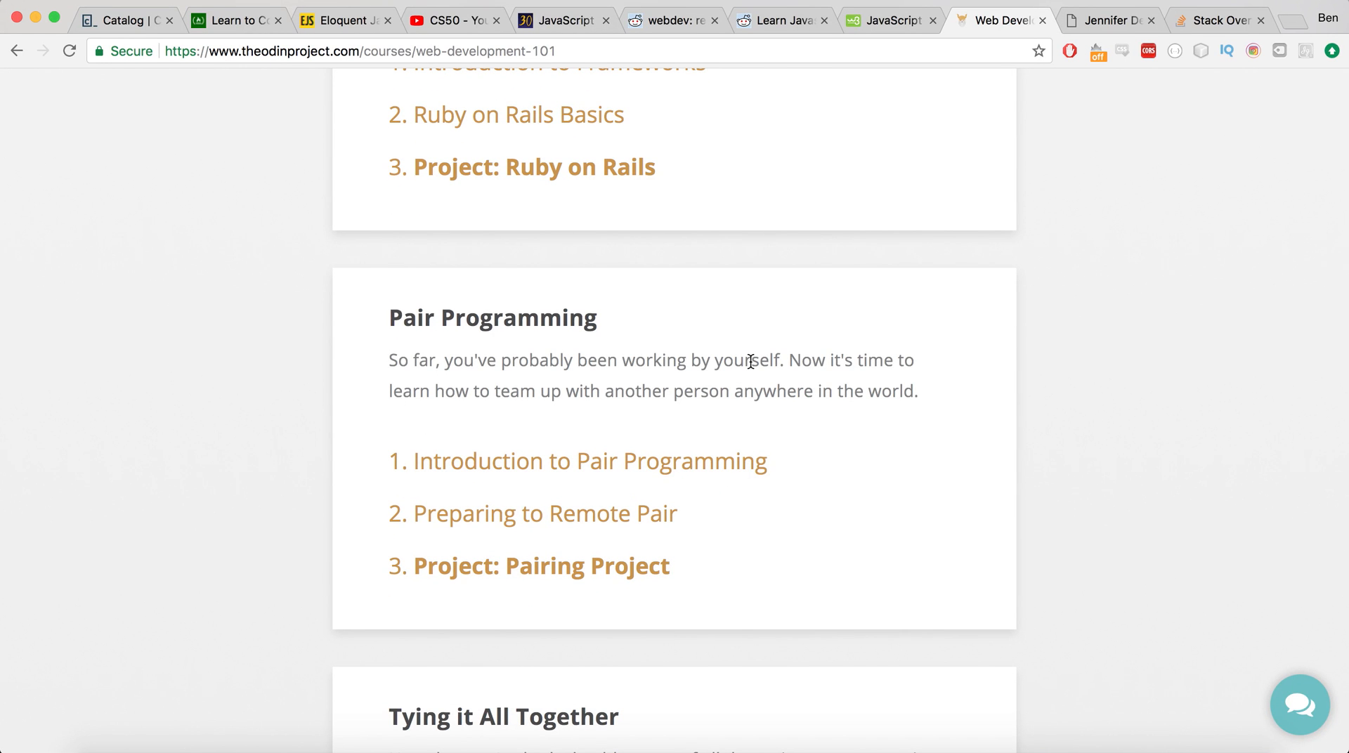
scroll(812, 256, "down", 3)
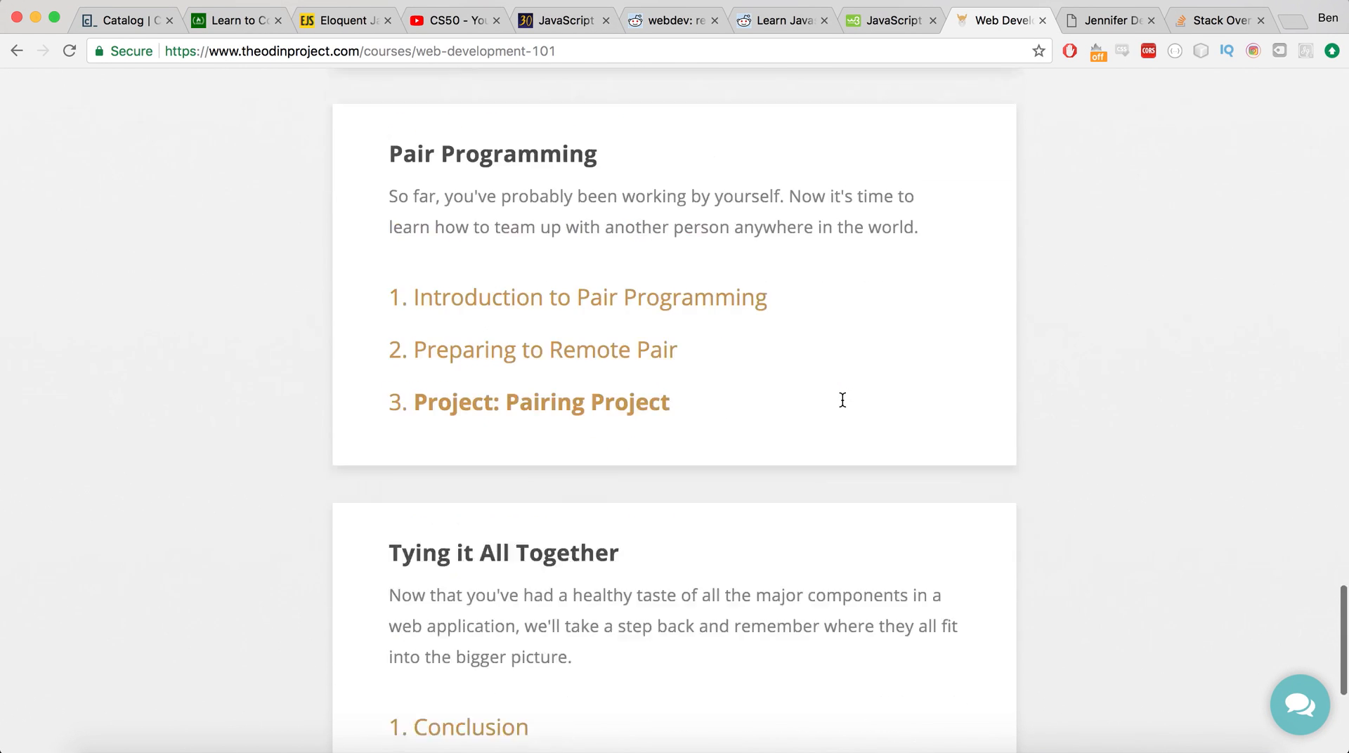
scroll(841, 401, "down", 5)
scroll(842, 402, "down", 2)
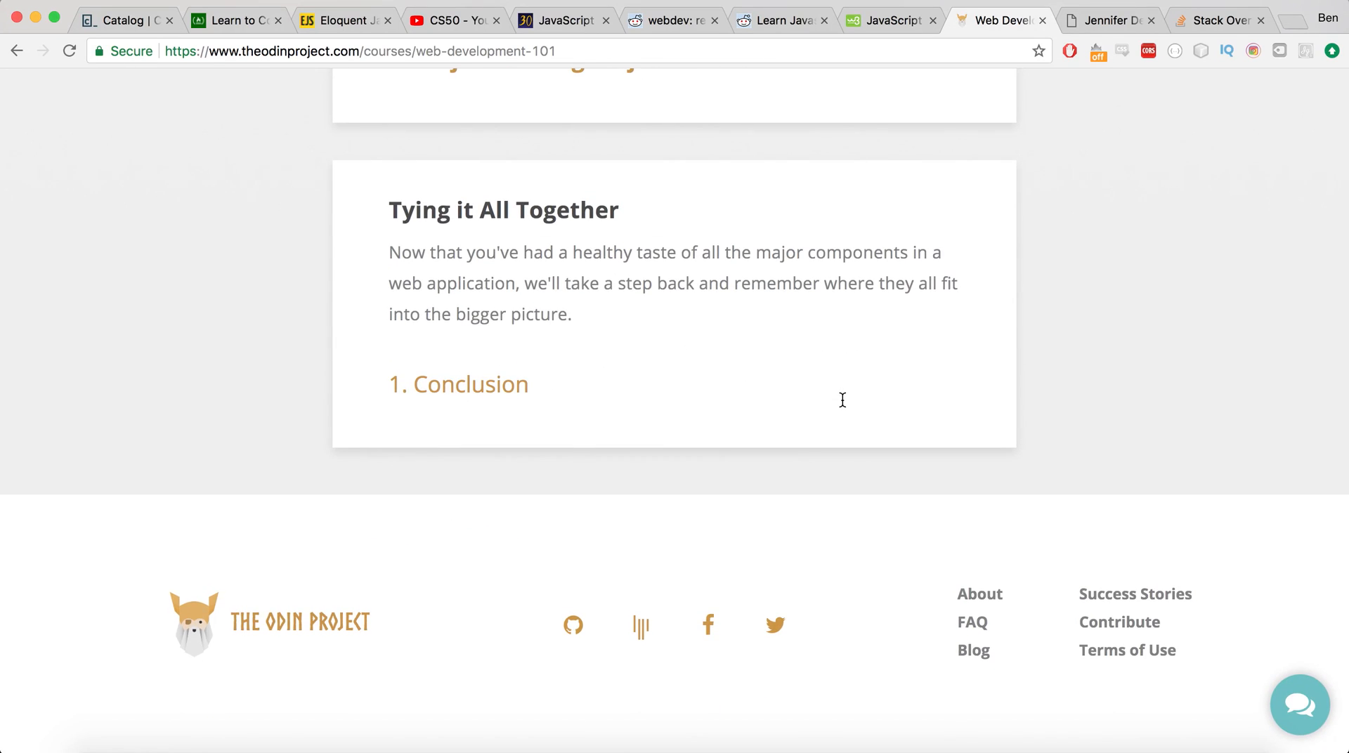
scroll(842, 402, "up", 10)
scroll(842, 401, "up", 8)
scroll(842, 401, "up", 4)
scroll(842, 401, "up", 2)
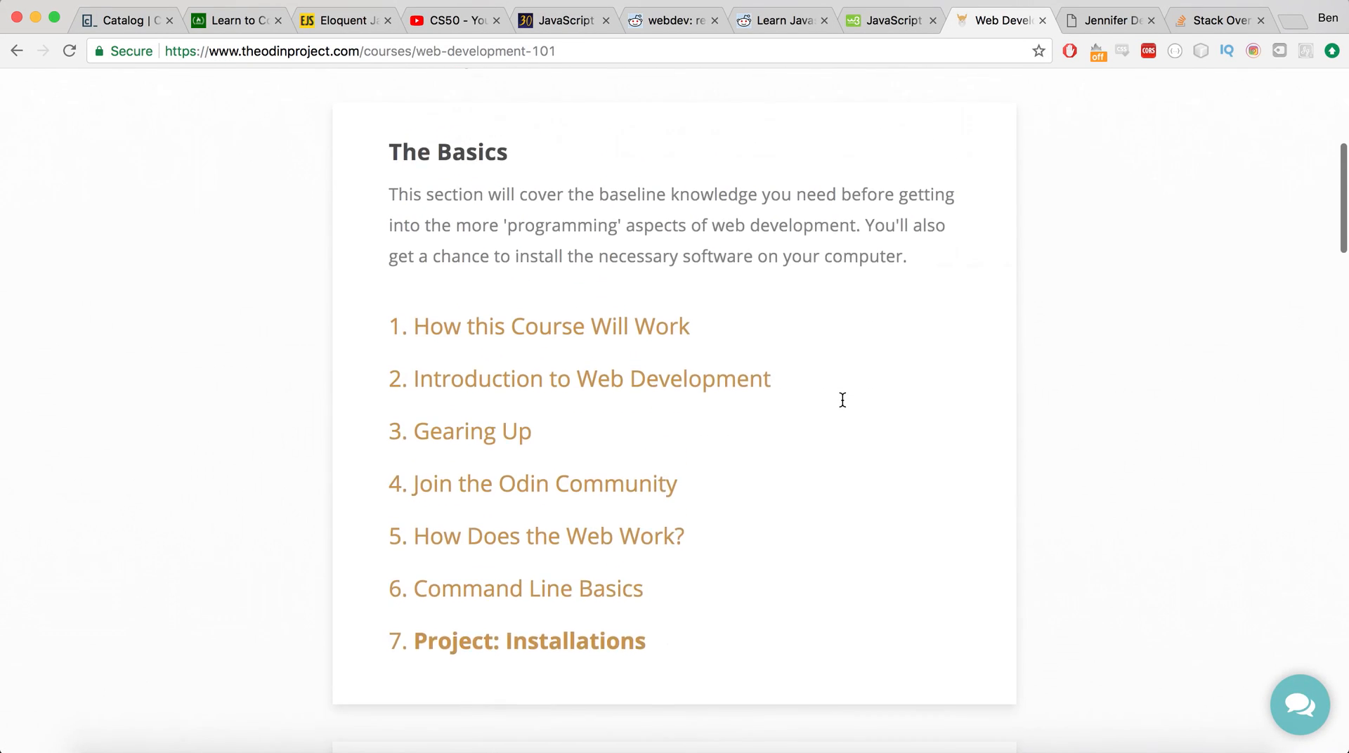
scroll(842, 402, "up", 5)
scroll(841, 401, "down", 1)
scroll(822, 539, "down", 3)
scroll(822, 540, "down", 3)
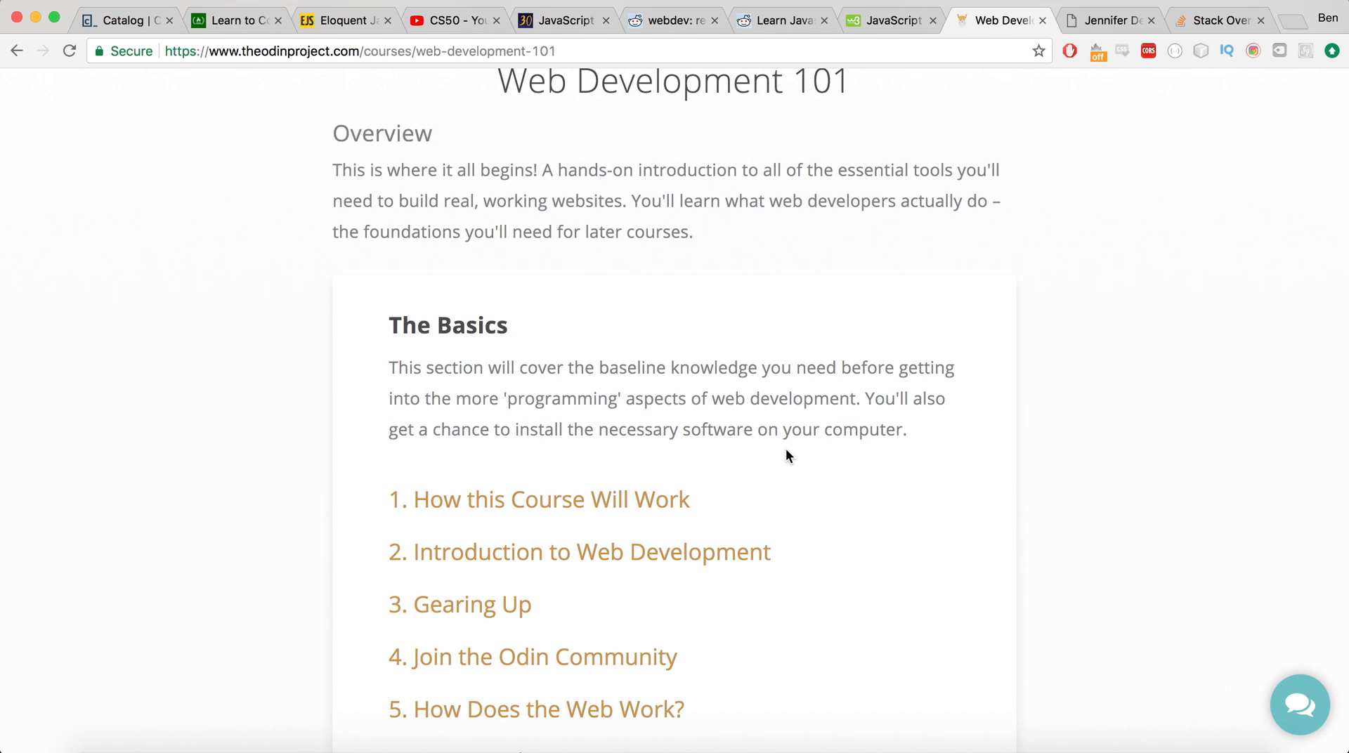
scroll(786, 456, "down", 3)
scroll(785, 456, "down", 1)
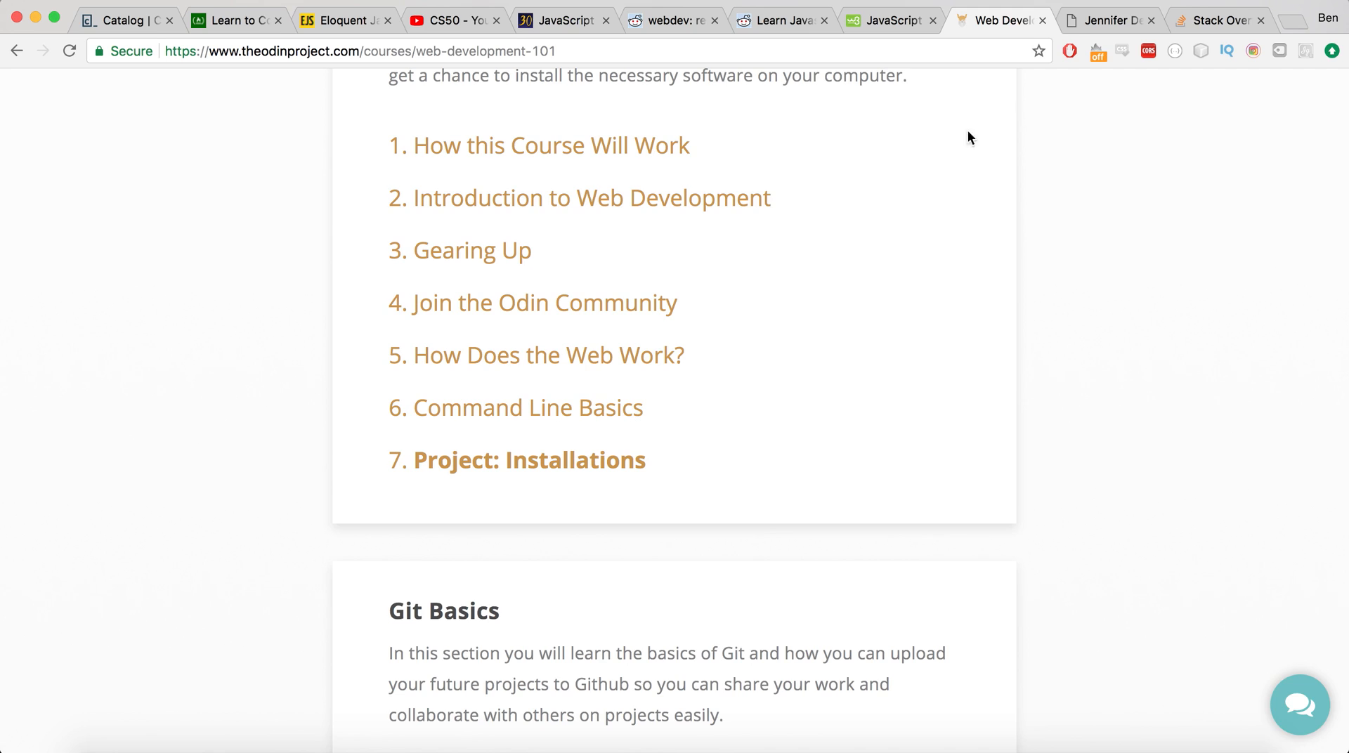
left_click(1112, 21)
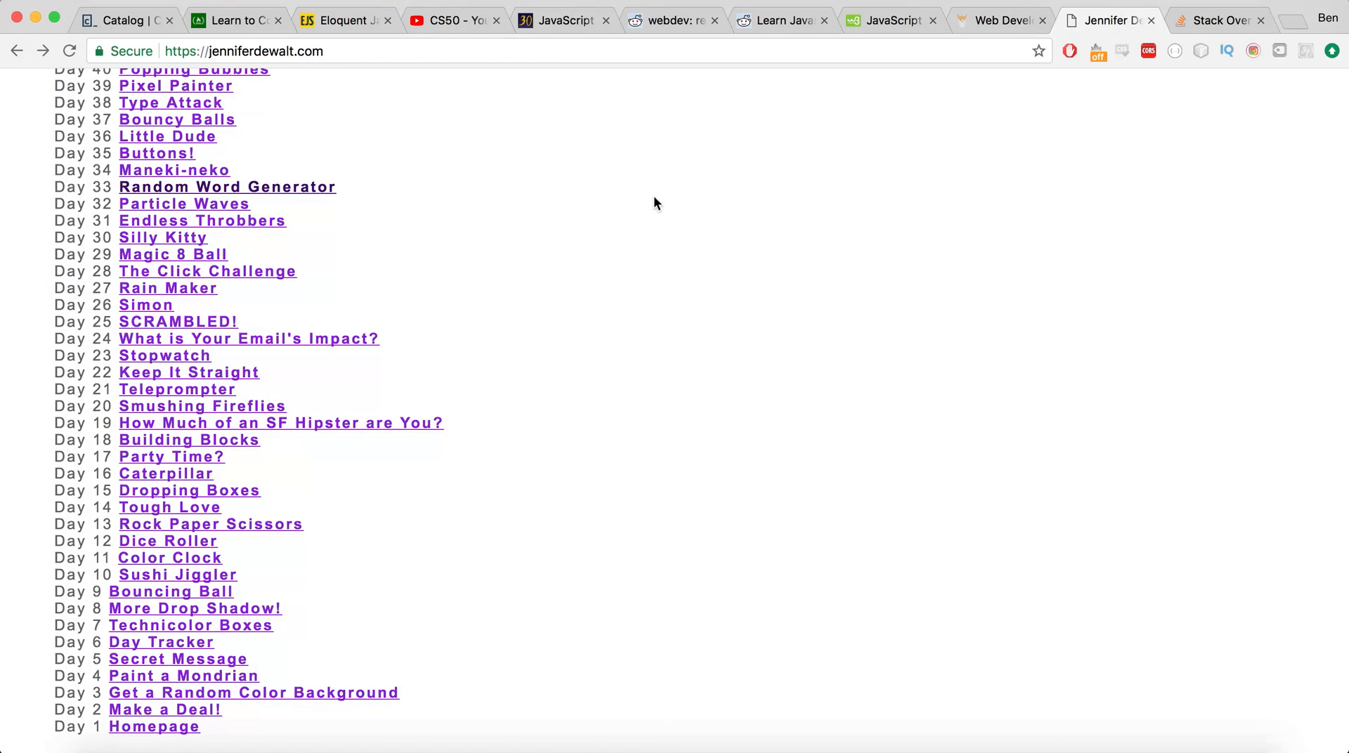
scroll(532, 229, "up", 10)
scroll(532, 229, "up", 10)
scroll(533, 229, "up", 10)
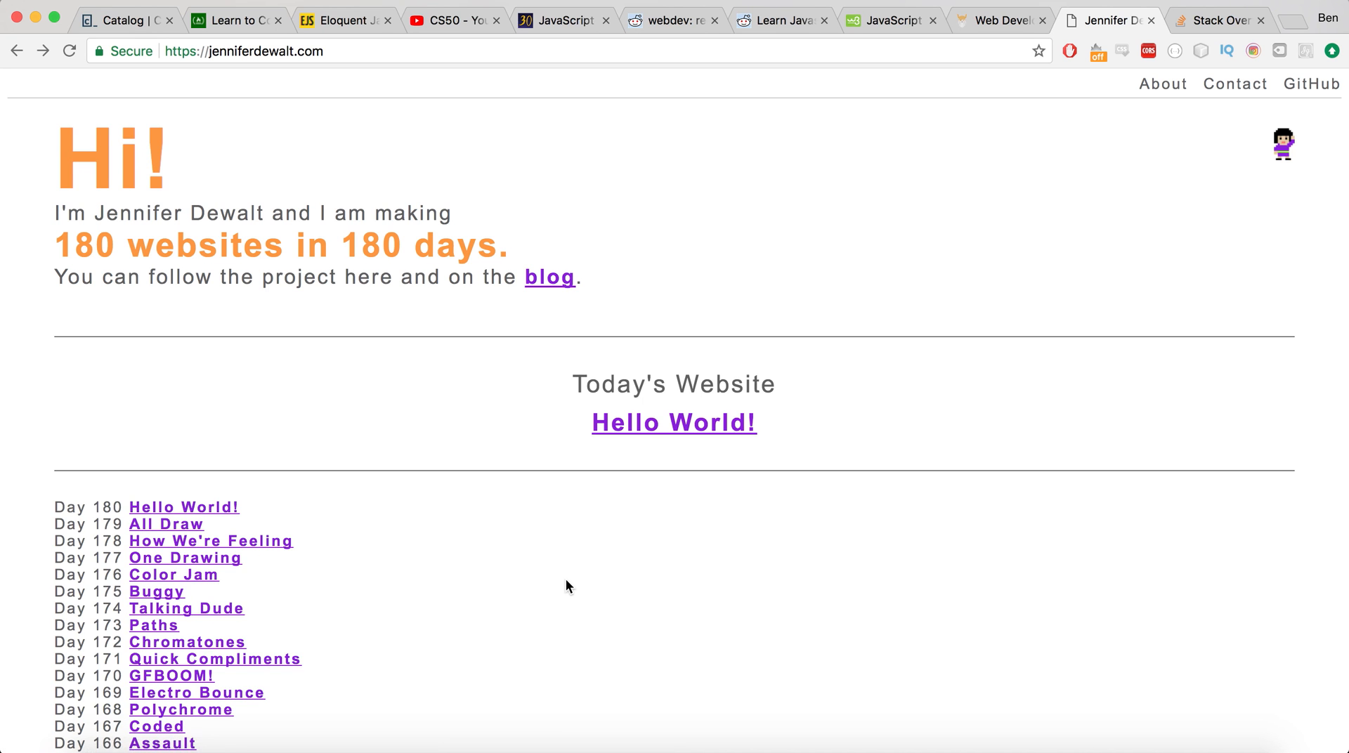
scroll(566, 580, "down", 5)
scroll(566, 580, "down", 5)
scroll(566, 579, "down", 1)
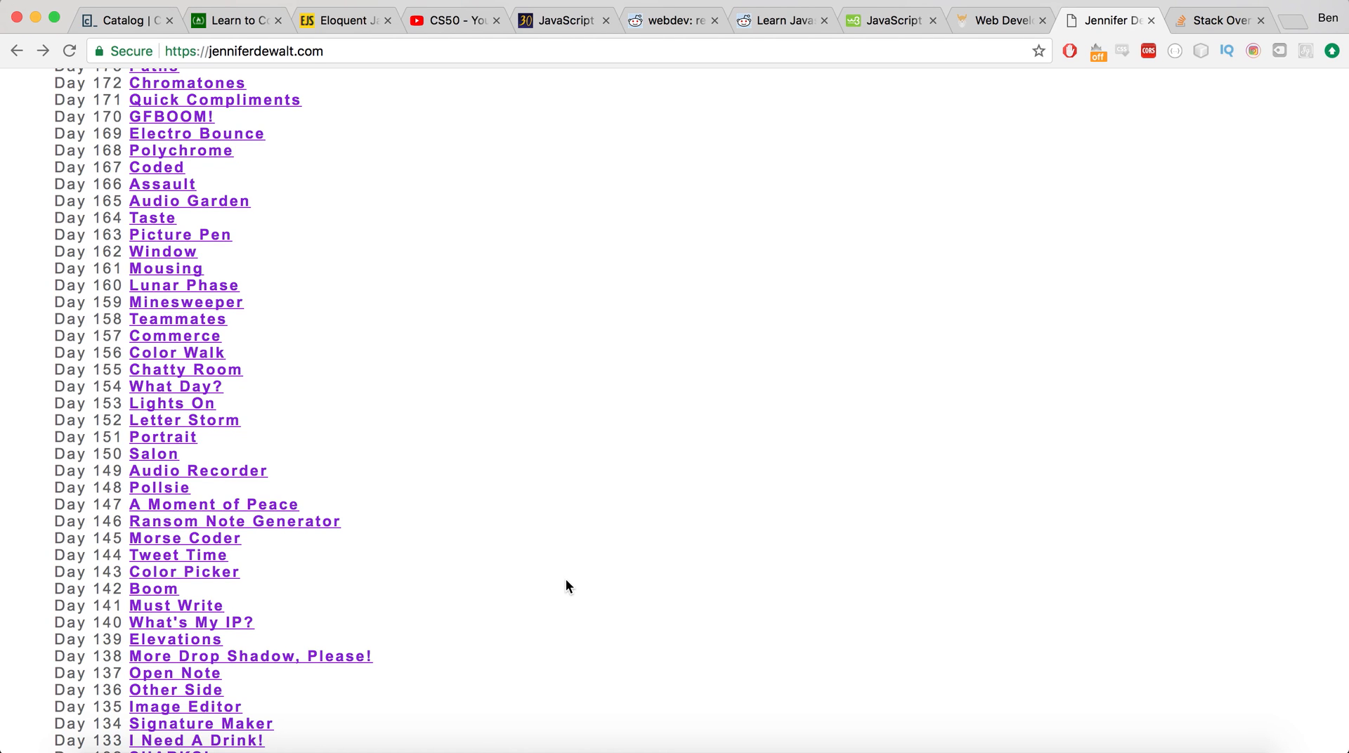
scroll(567, 579, "down", 5)
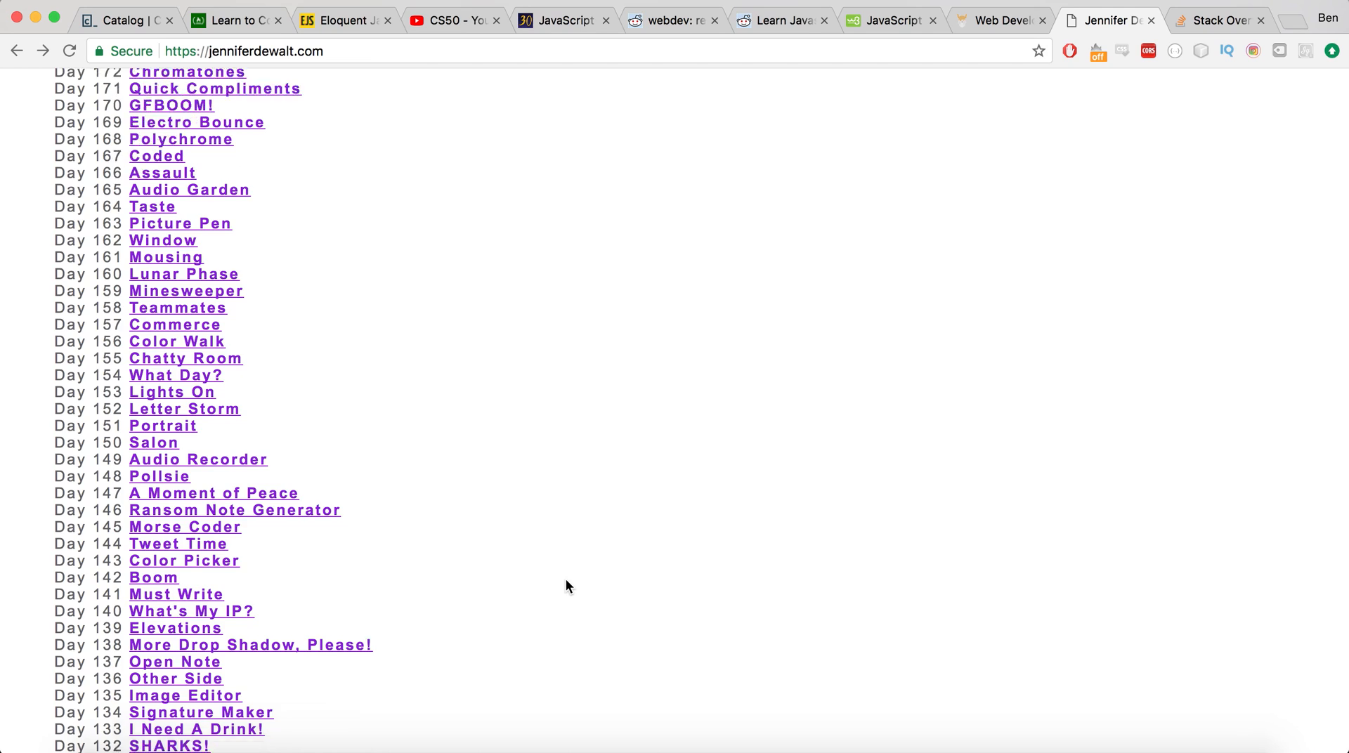
scroll(567, 579, "down", 5)
scroll(566, 579, "down", 5)
scroll(567, 579, "down", 5)
scroll(567, 580, "down", 5)
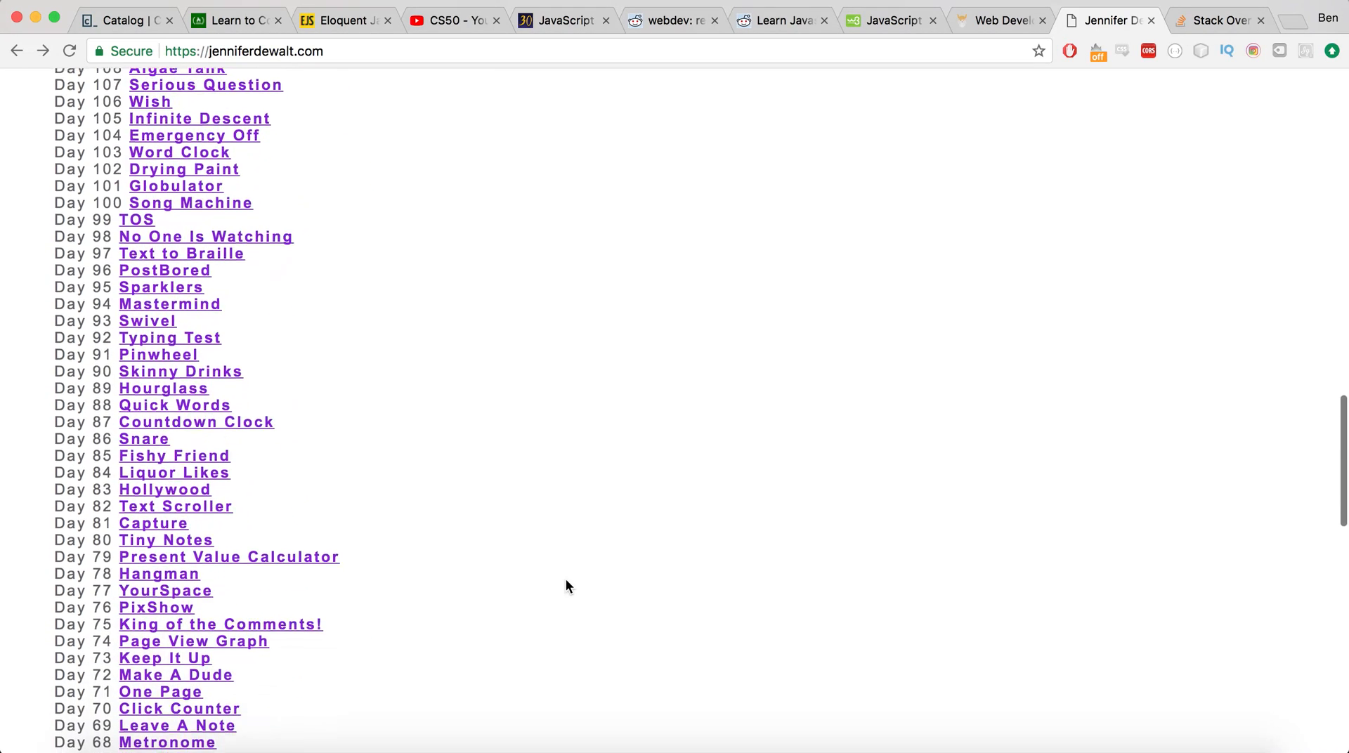
scroll(567, 579, "down", 4)
scroll(566, 579, "down", 3)
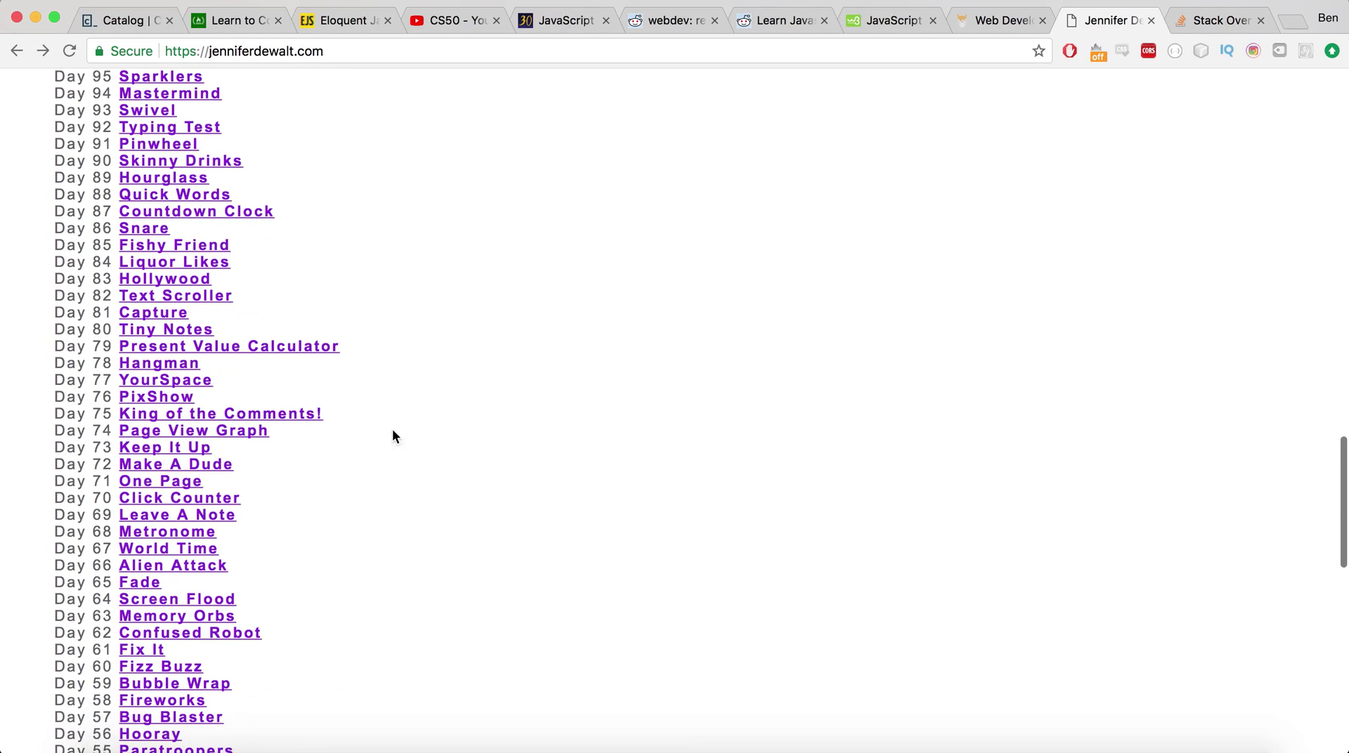
- Open the Day 82 Text Scroller project on jenniferdewalt.com
left_click(216, 297)
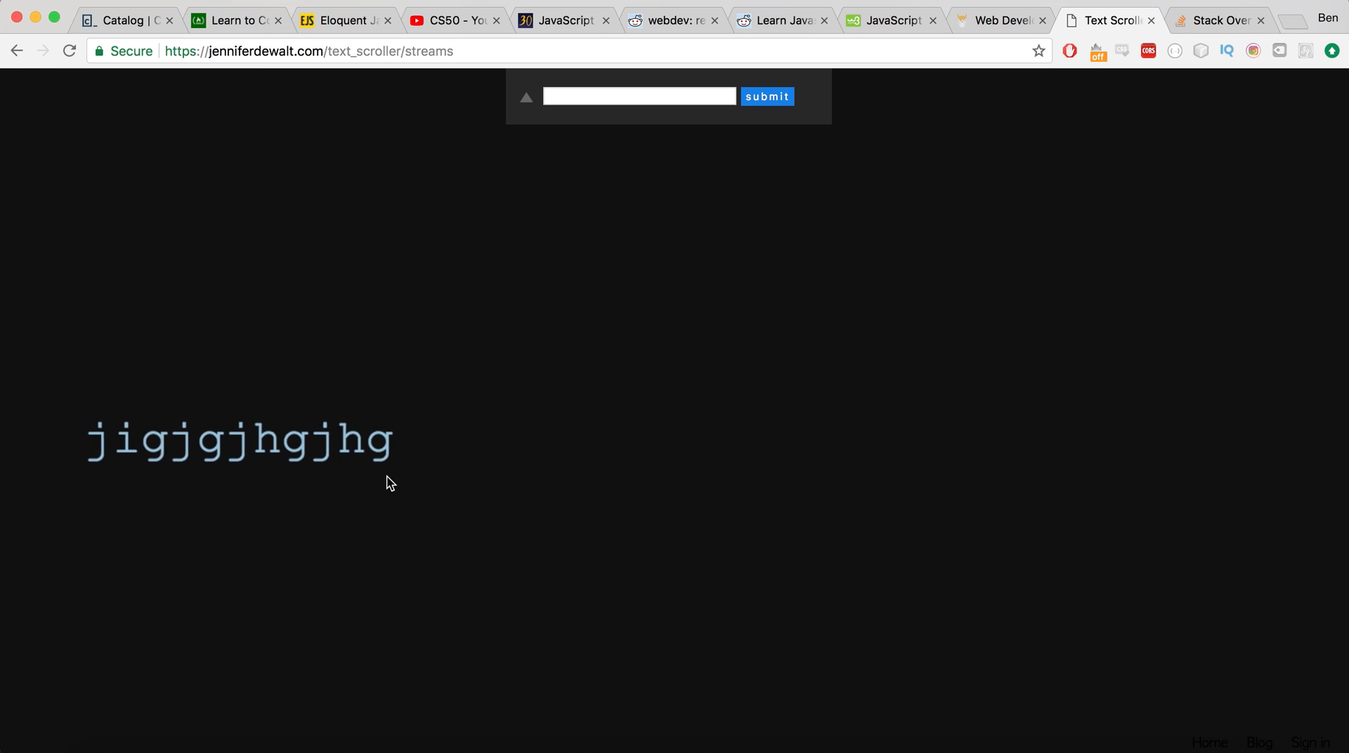
- Bring up the Stack Overflow home page with its Top Questions list
left_click(1203, 26)
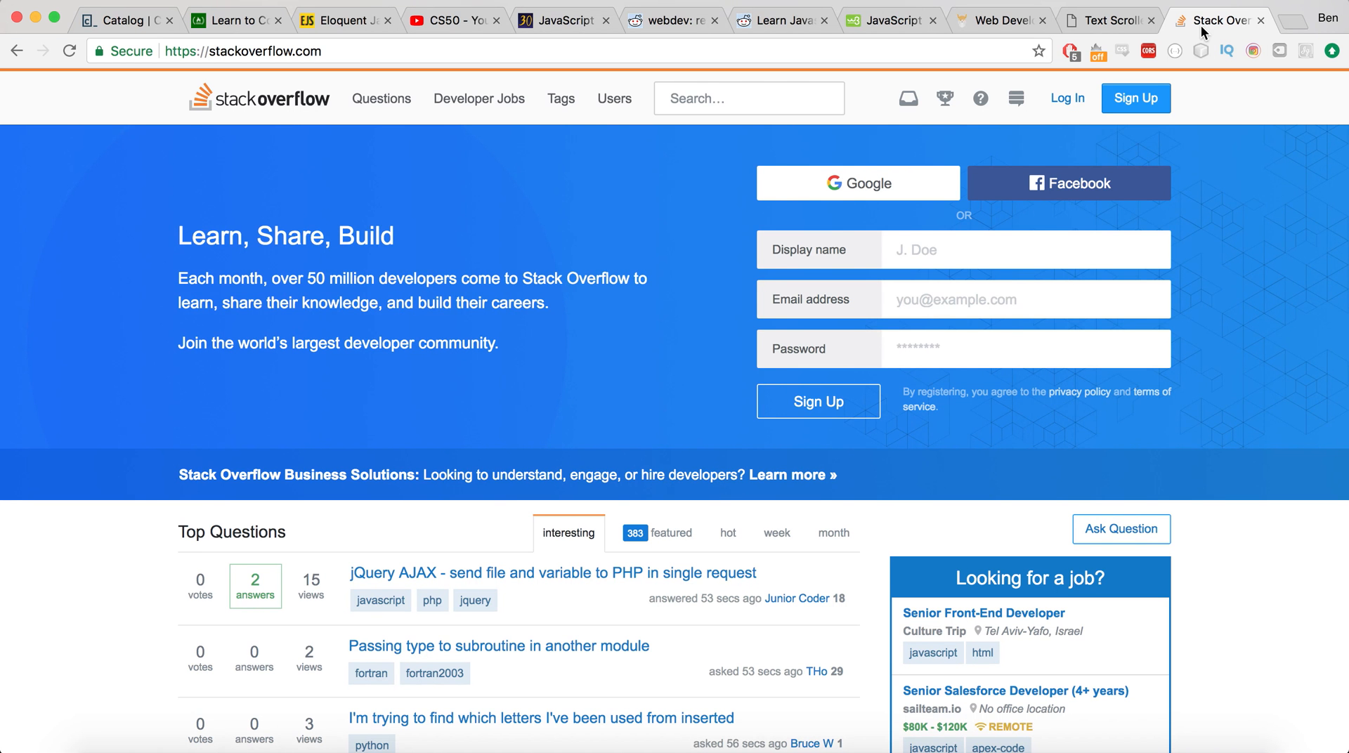